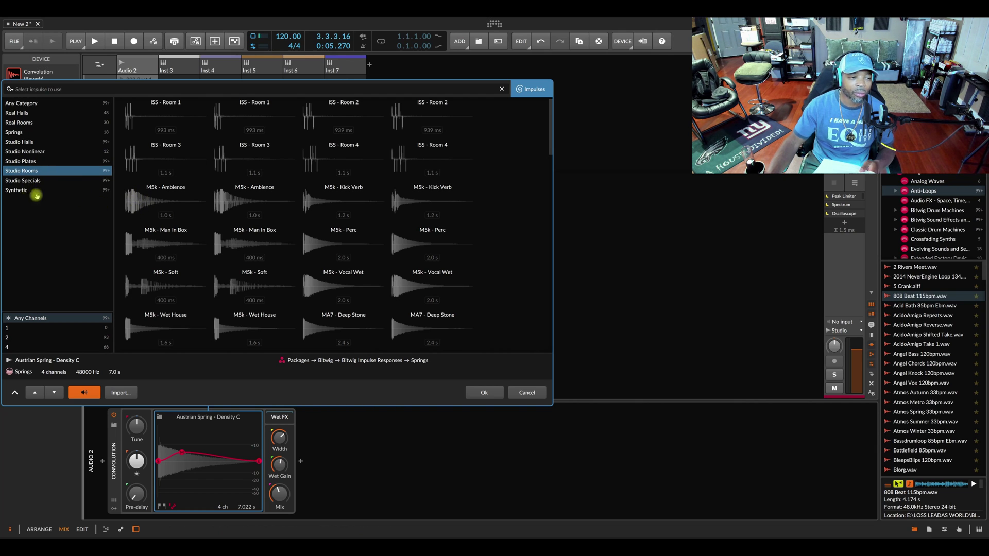
Look through the Synthetic, Studio Specials and Studio Rooms impulse categories, and leave the Convolution impulse unchanged.
{"action": "left_click", "coordinate": [15, 192]}
{"action": "left_click", "coordinate": [15, 182]}
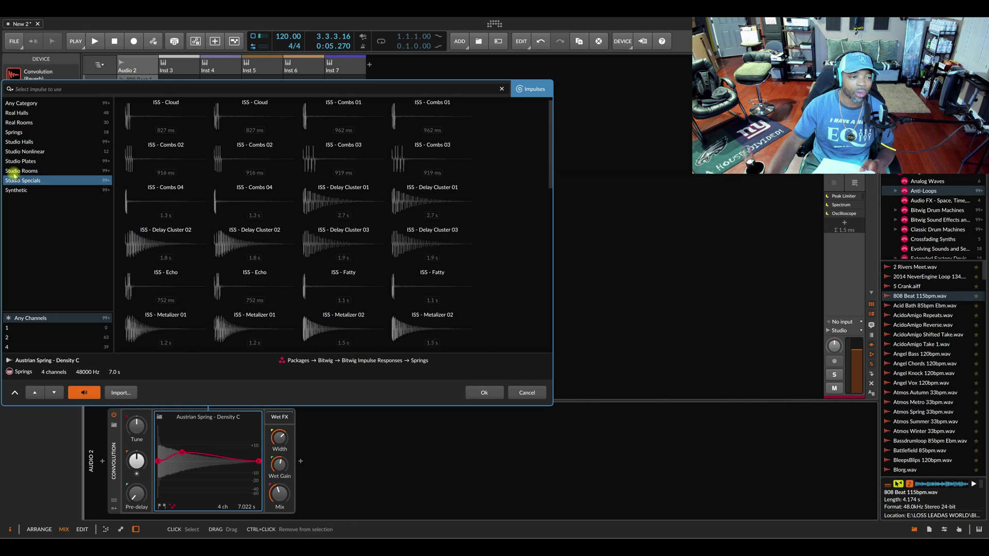
{"action": "left_click", "coordinate": [14, 171]}
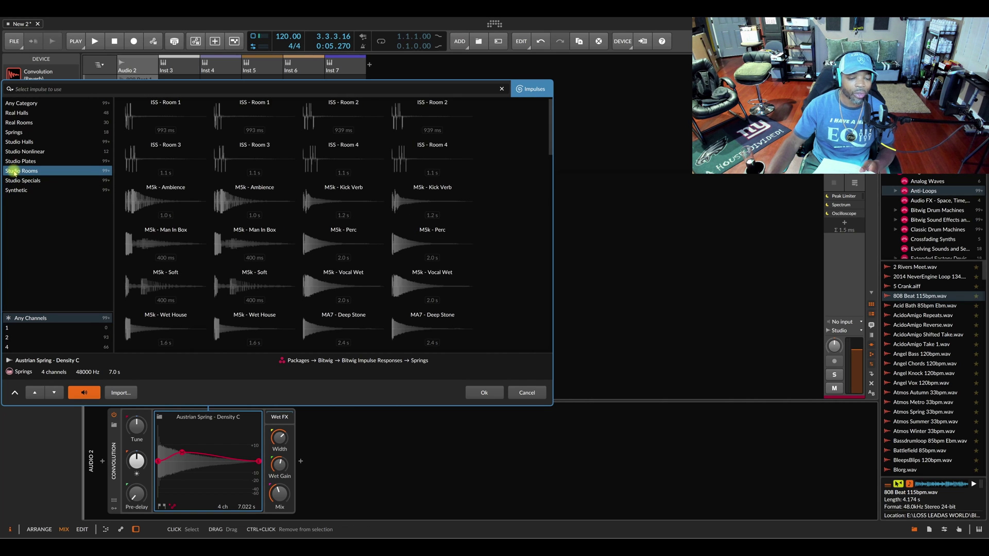
{"action": "left_click", "coordinate": [526, 393]}
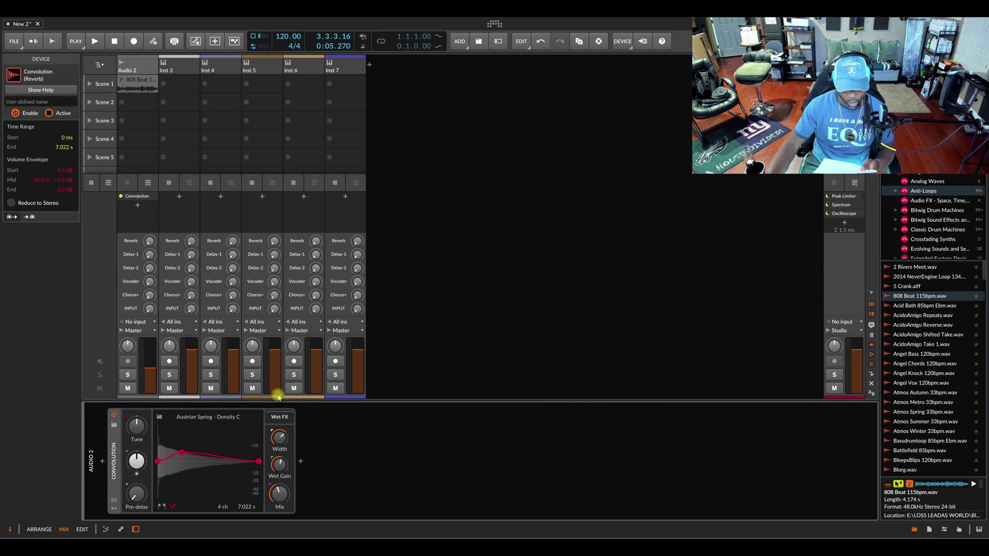
Insert the Delay+ device from the Delays collection after Convolution on the Audio 2 track.
{"action": "left_click", "coordinate": [301, 461]}
{"action": "scroll", "coordinate": [72, 279], "scroll_direction": "down", "scroll_amount": 3}
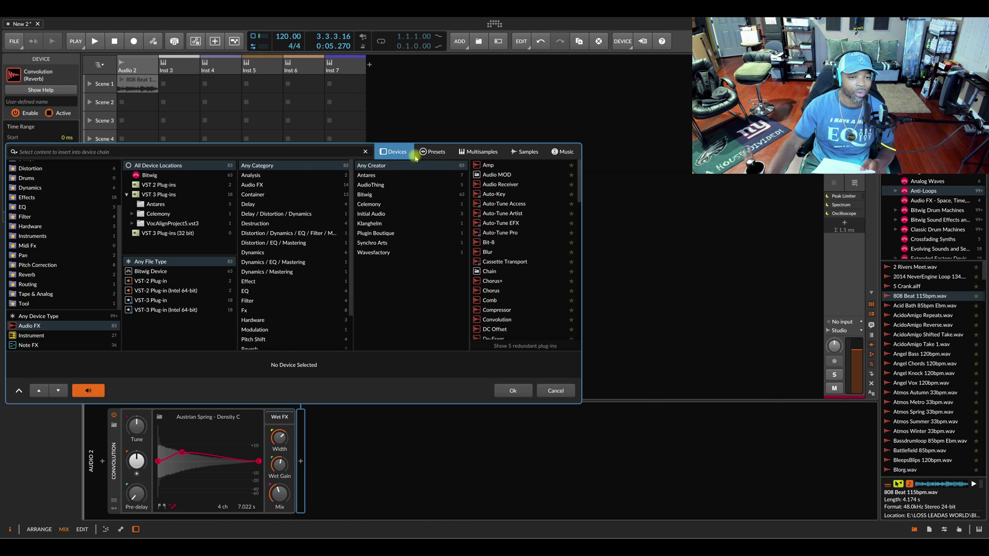
{"action": "scroll", "coordinate": [32, 265], "scroll_direction": "up", "scroll_amount": 3}
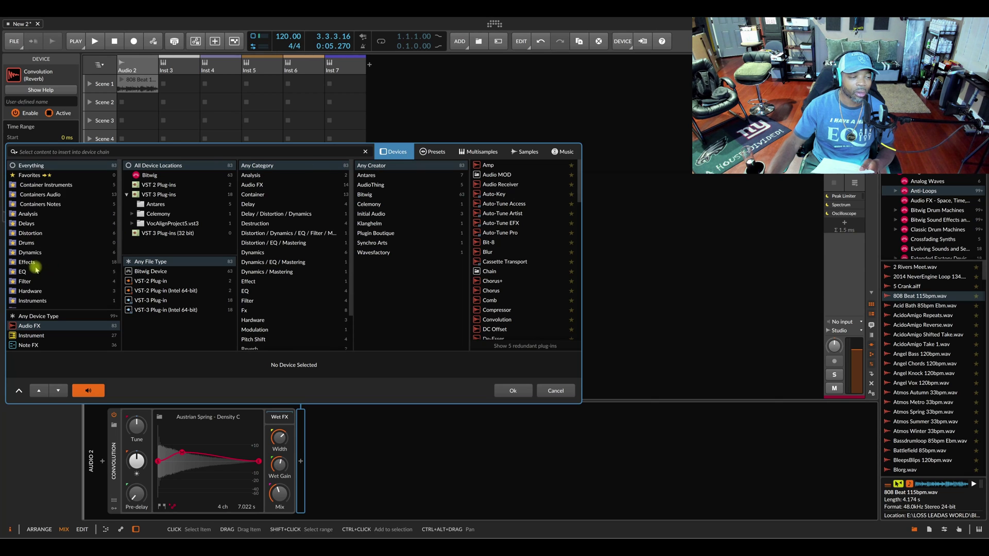
{"action": "left_click", "coordinate": [27, 224]}
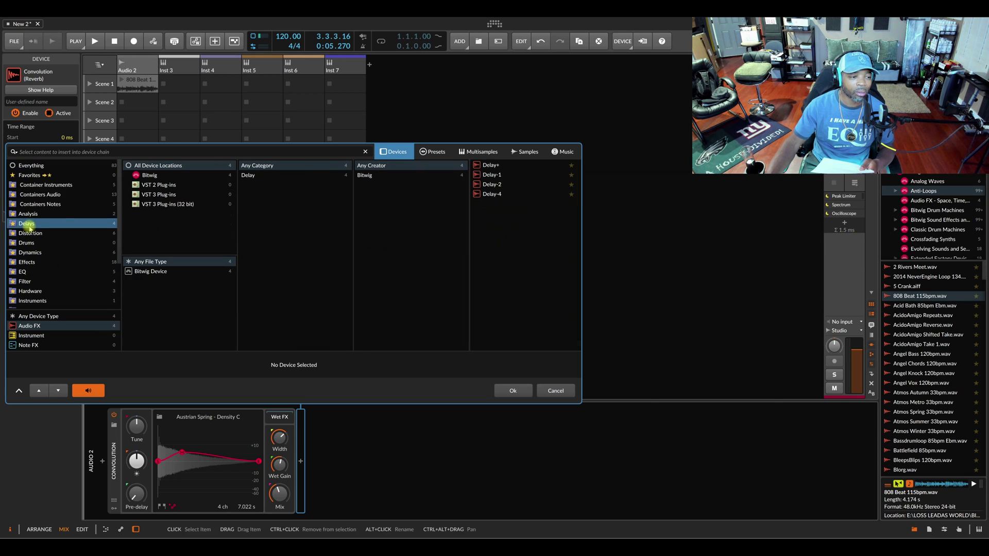
{"action": "left_click", "coordinate": [492, 166]}
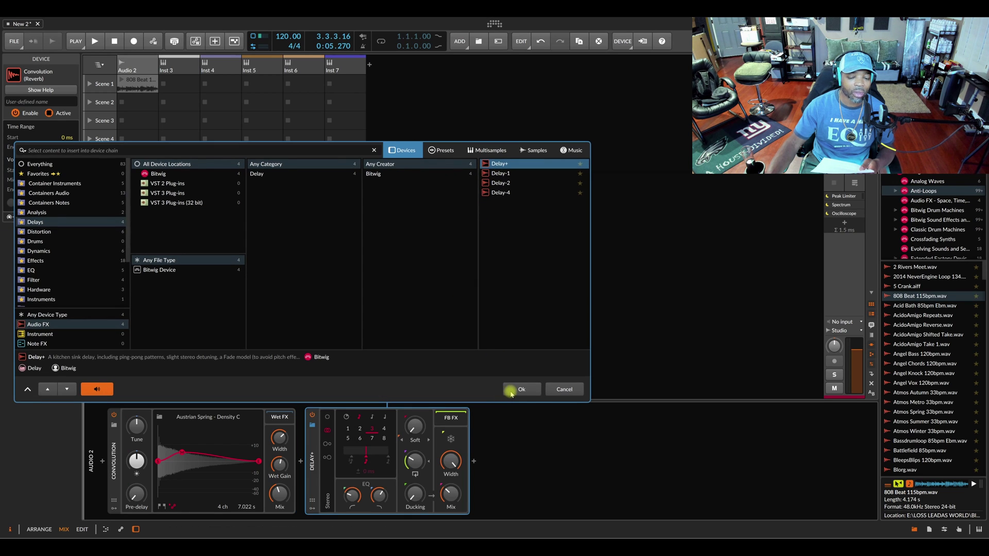
{"action": "left_click", "coordinate": [502, 392]}
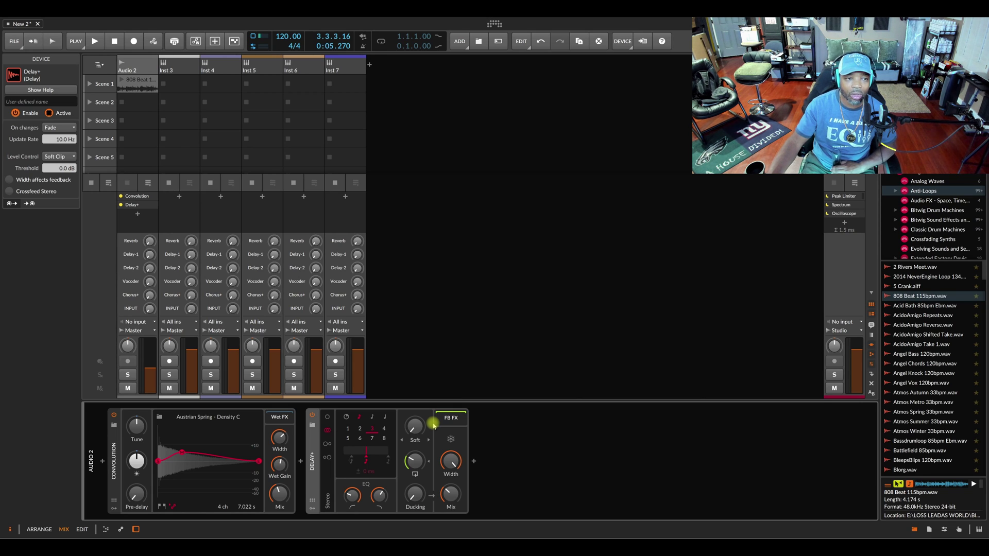
Examine the DSP Performance Graph's block size, sample rate and latency figures, and close it.
{"action": "left_click", "coordinate": [254, 40]}
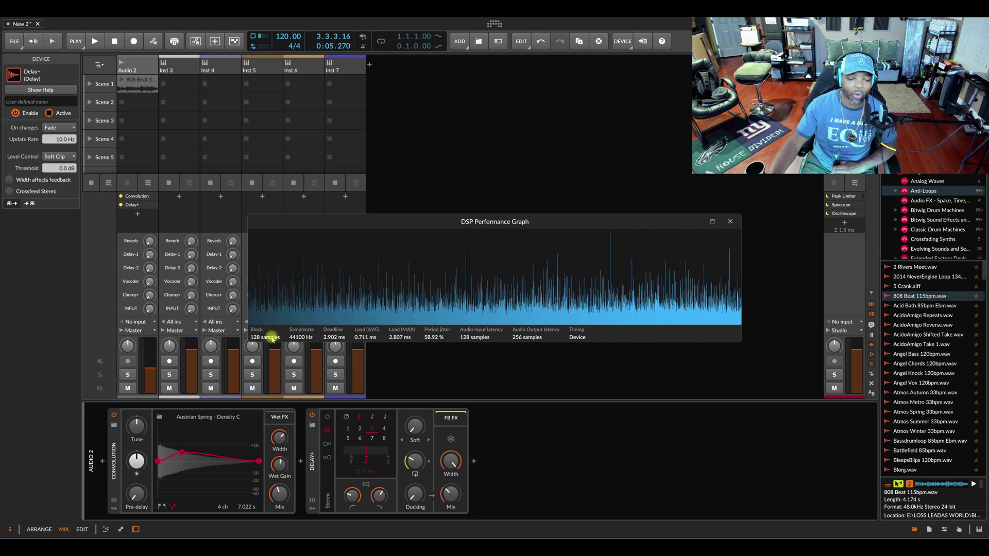
{"action": "left_click", "coordinate": [730, 221]}
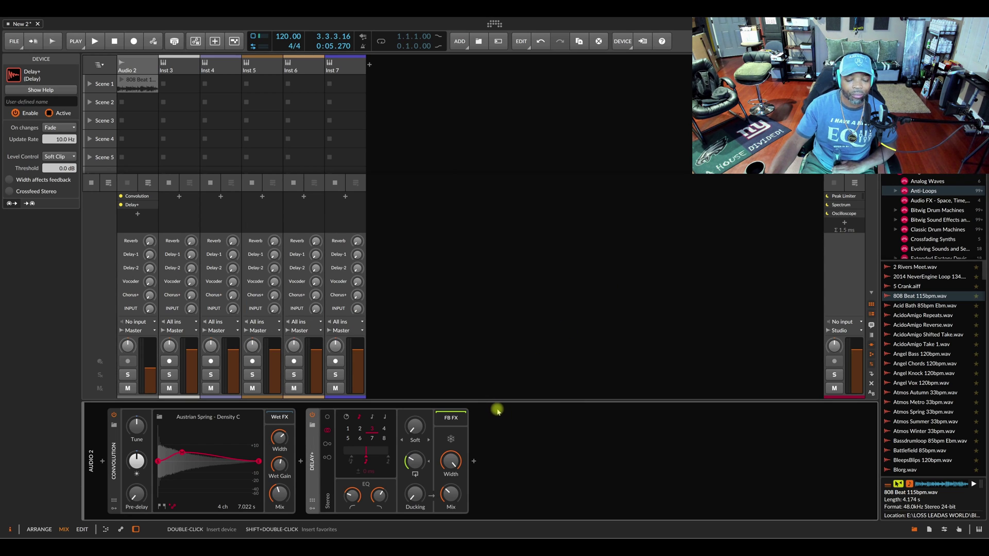
Try the different Delay+ pattern modes and set the pattern to Mono.
{"action": "left_click", "coordinate": [330, 446]}
{"action": "left_click", "coordinate": [329, 457]}
{"action": "left_click", "coordinate": [329, 429]}
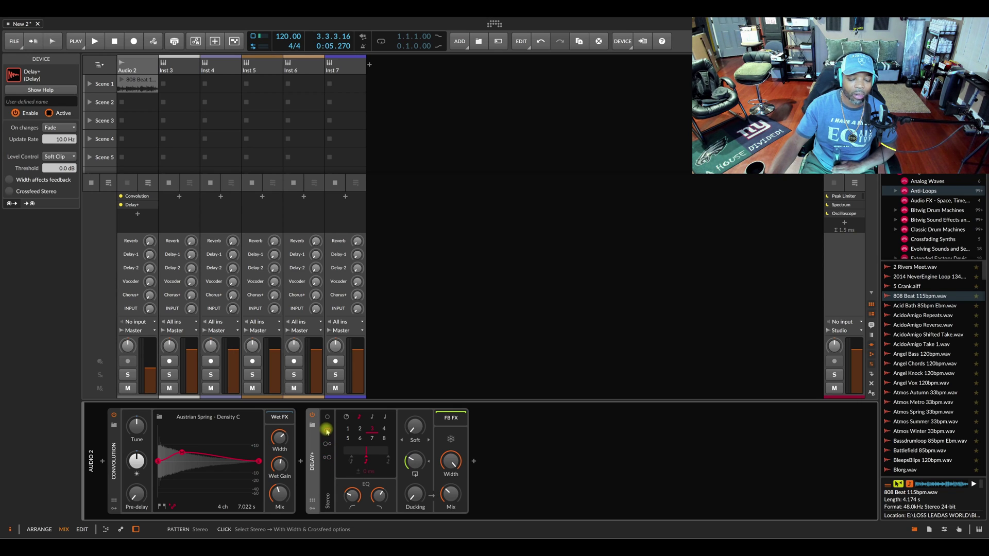
{"action": "left_click", "coordinate": [327, 417]}
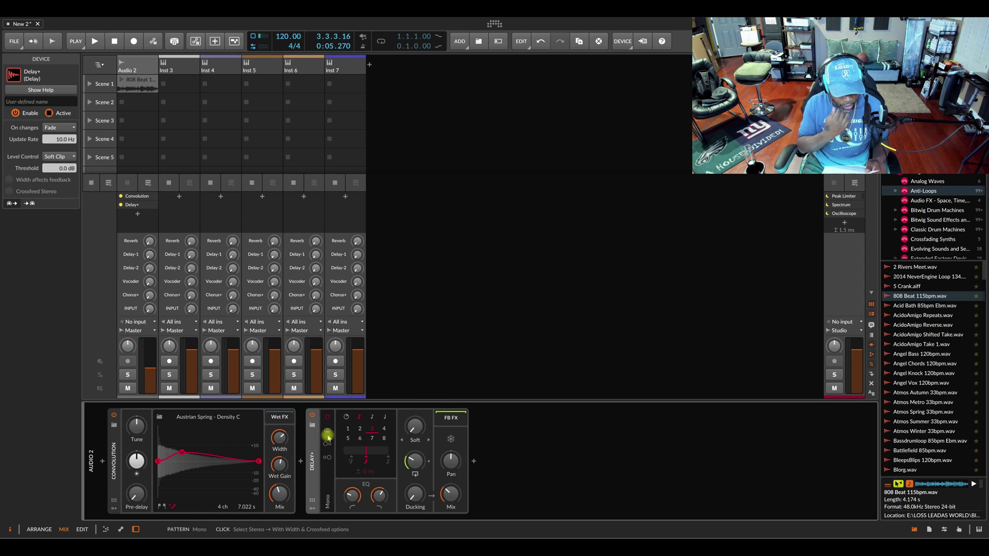
Delete the Convolution and Delay+ devices from the Audio 2 track's device chain.
{"action": "right_click", "coordinate": [116, 442]}
{"action": "left_click", "coordinate": [205, 440]}
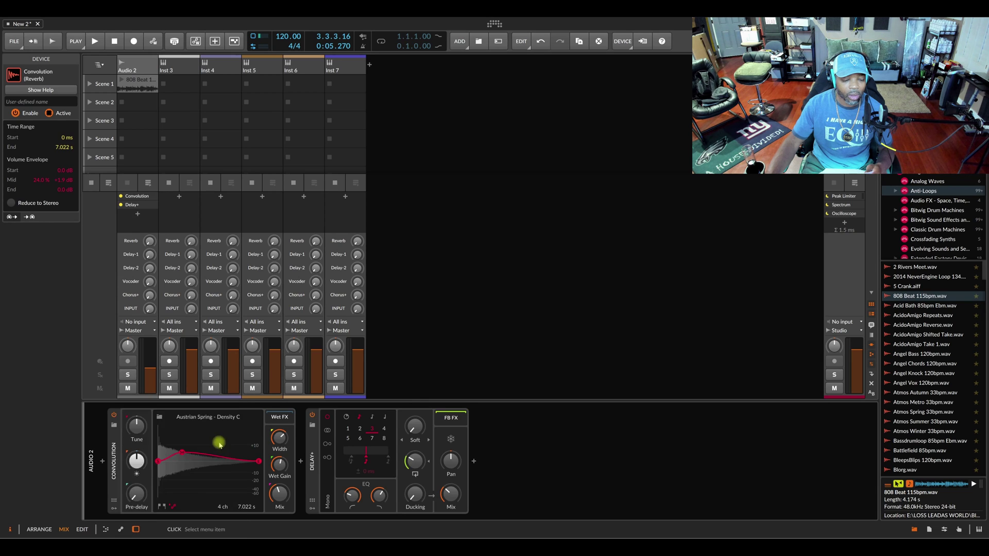
{"action": "right_click", "coordinate": [115, 446]}
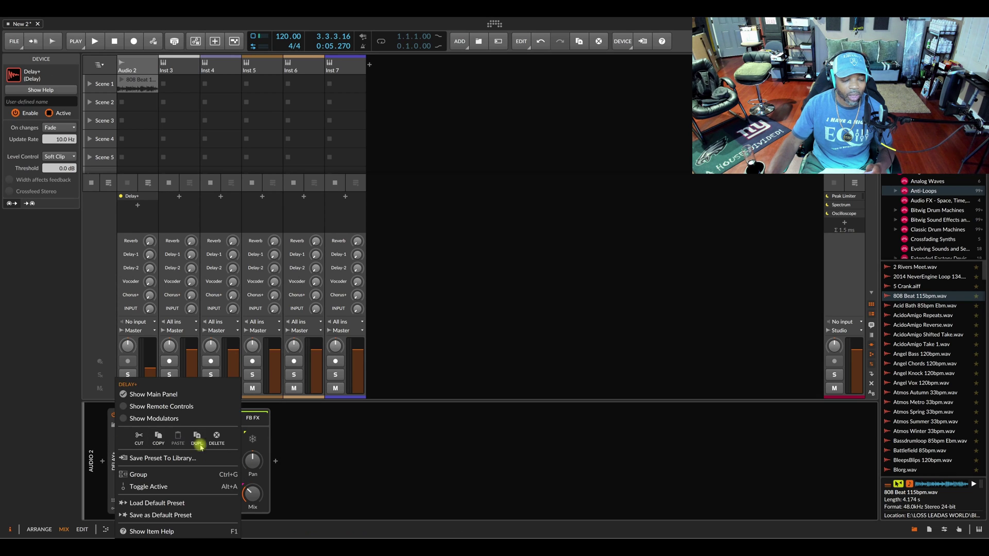
{"action": "left_click", "coordinate": [216, 438]}
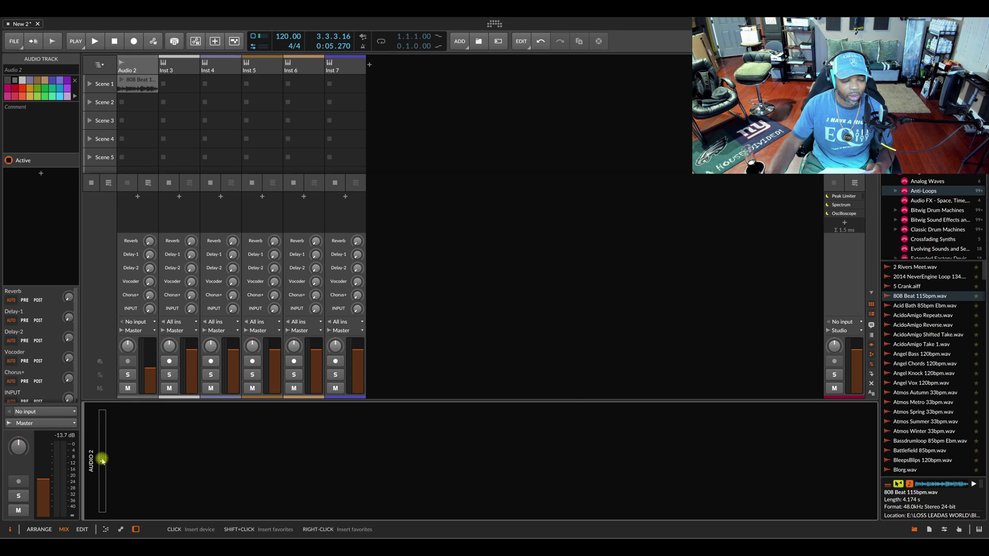
Insert the Polymer synth on the Audio 2 track, browsing instrument devices in the Instruments collection with any category.
{"action": "left_click", "coordinate": [102, 460]}
{"action": "left_click", "coordinate": [23, 337]}
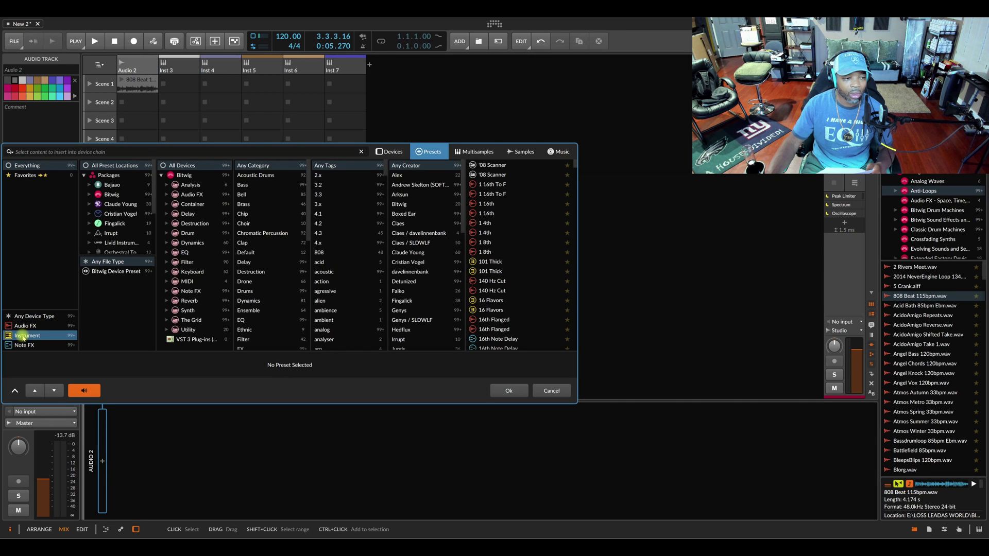
{"action": "left_click", "coordinate": [392, 151]}
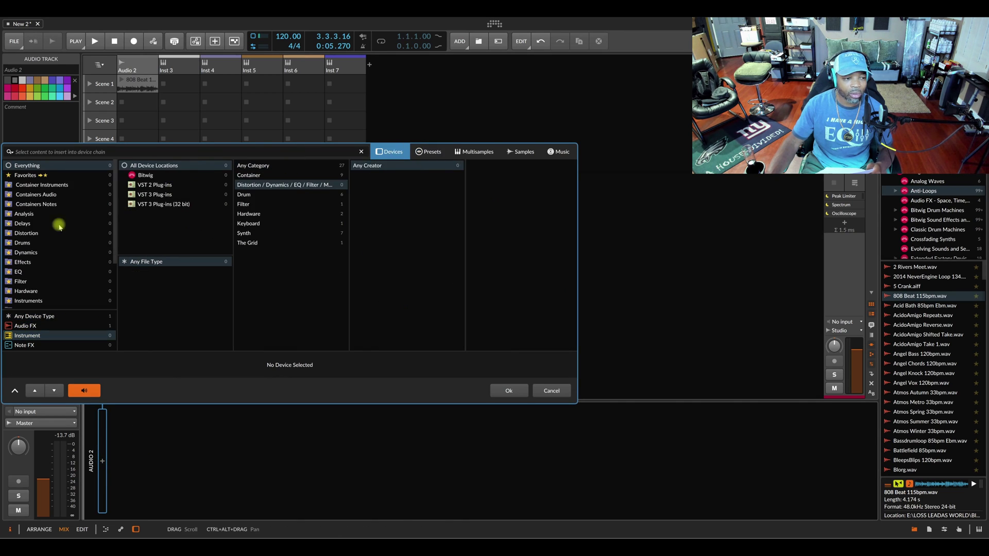
{"action": "scroll", "coordinate": [32, 285], "scroll_direction": "down", "scroll_amount": 1}
{"action": "left_click", "coordinate": [32, 271]}
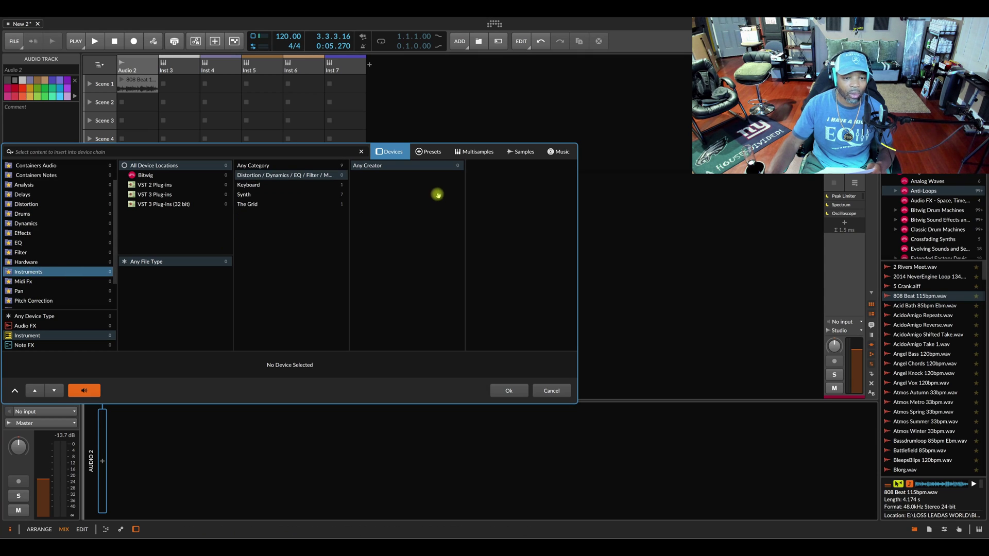
{"action": "left_click", "coordinate": [264, 166]}
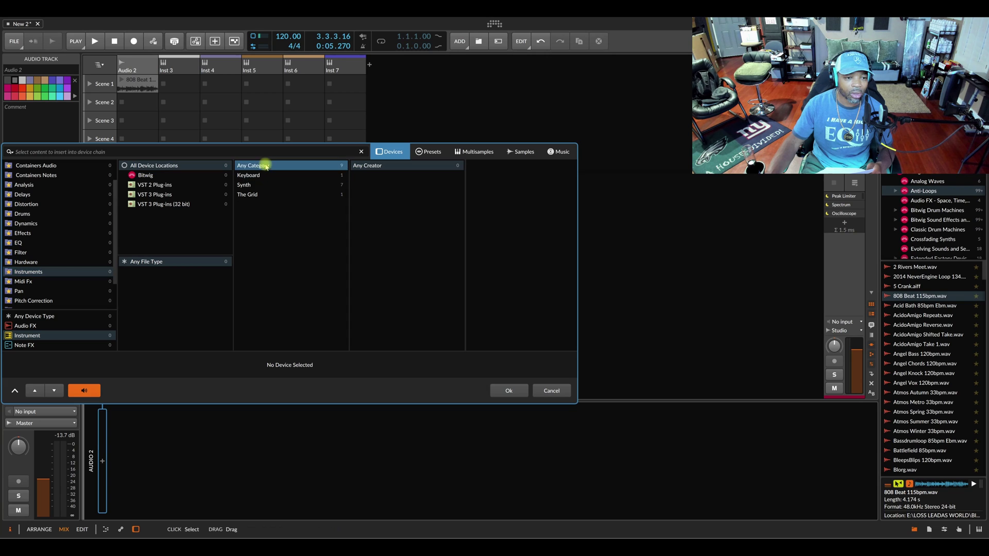
{"action": "left_click", "coordinate": [486, 214]}
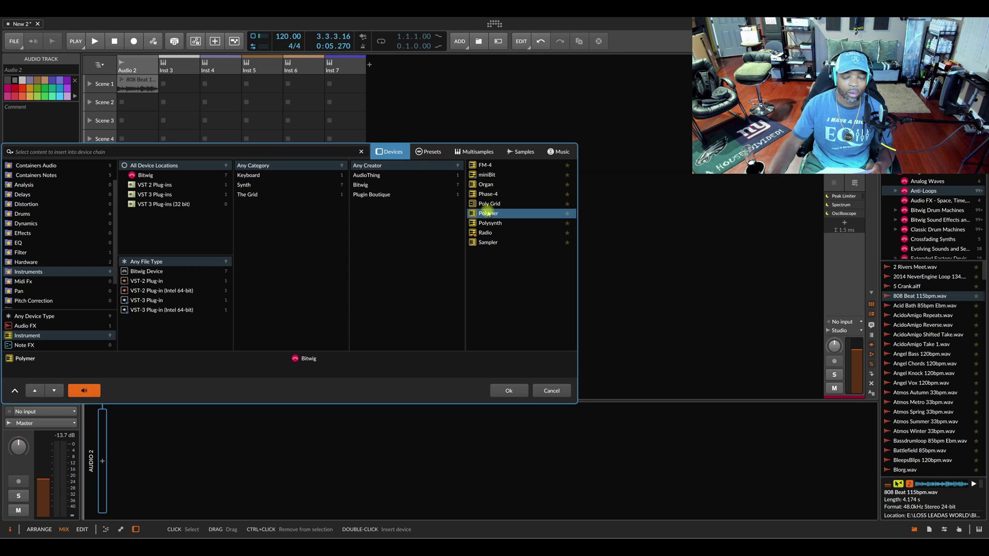
{"action": "left_click", "coordinate": [507, 390]}
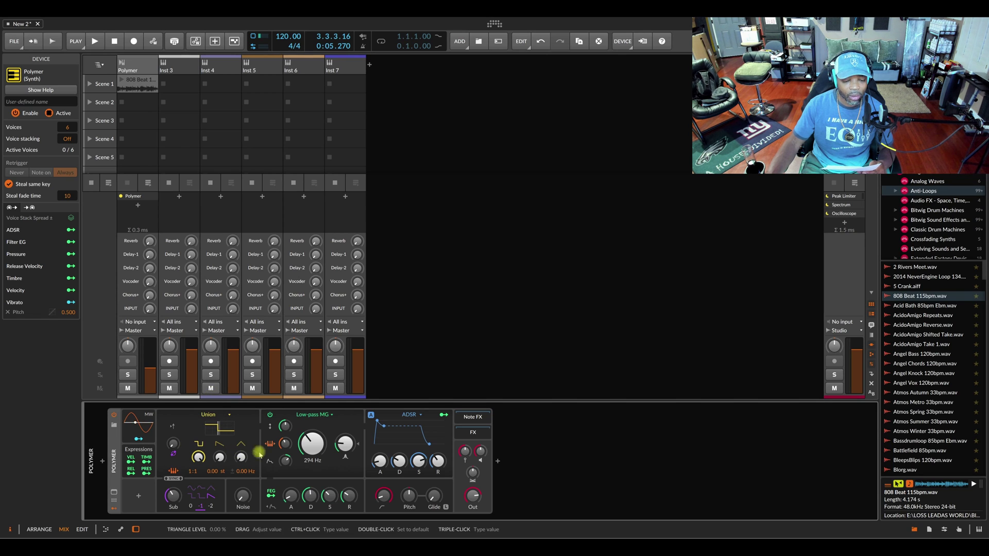
Review the swappable amp envelope, filter and oscillator module choices in Polymer without changing any of them.
{"action": "left_click", "coordinate": [421, 414]}
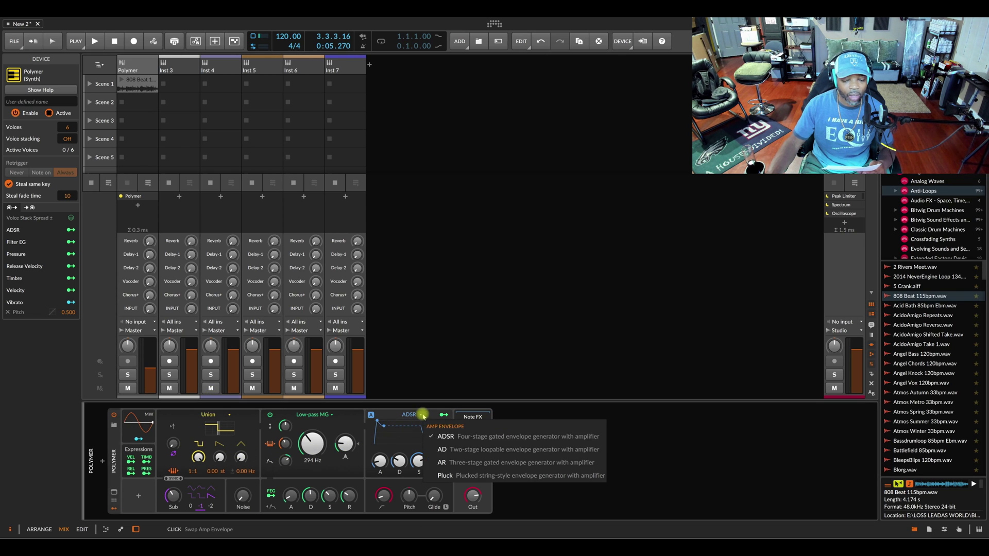
{"action": "left_click", "coordinate": [308, 415]}
{"action": "left_click", "coordinate": [308, 415]}
{"action": "left_click", "coordinate": [226, 415]}
{"action": "left_click", "coordinate": [227, 415]}
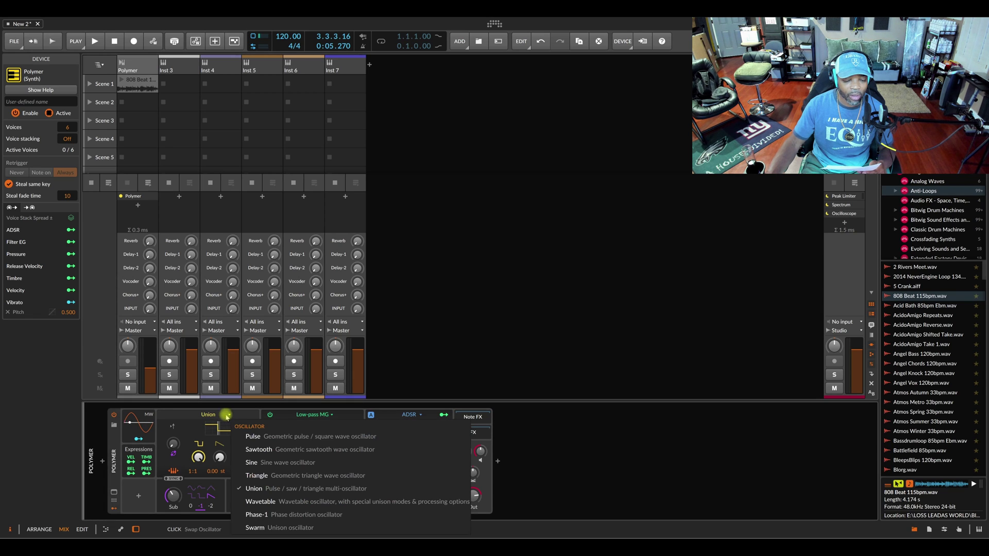
{"action": "left_click", "coordinate": [168, 412]}
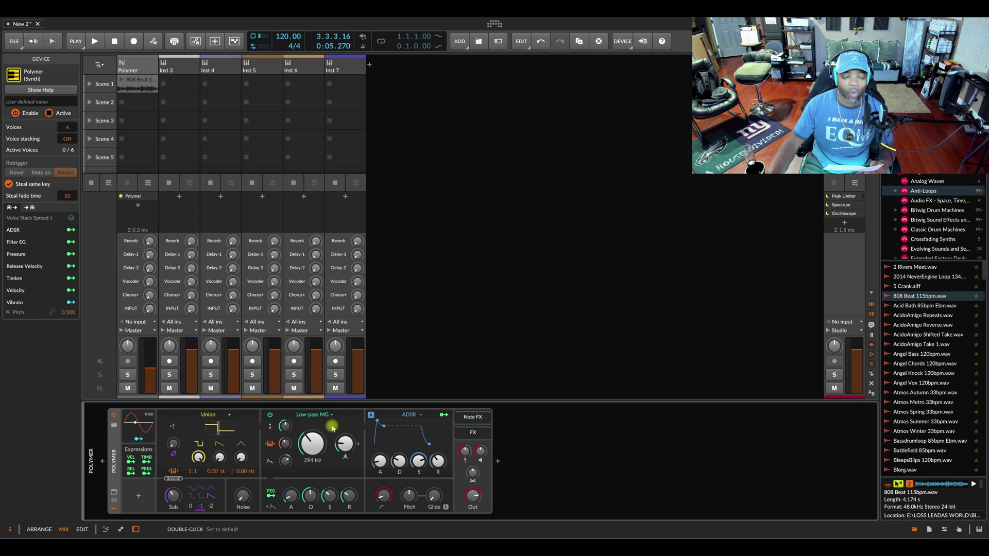
Open Polymer's internal Grid patch and examine how its oscillator, filter and envelope modules are wired.
{"action": "left_click", "coordinate": [113, 492]}
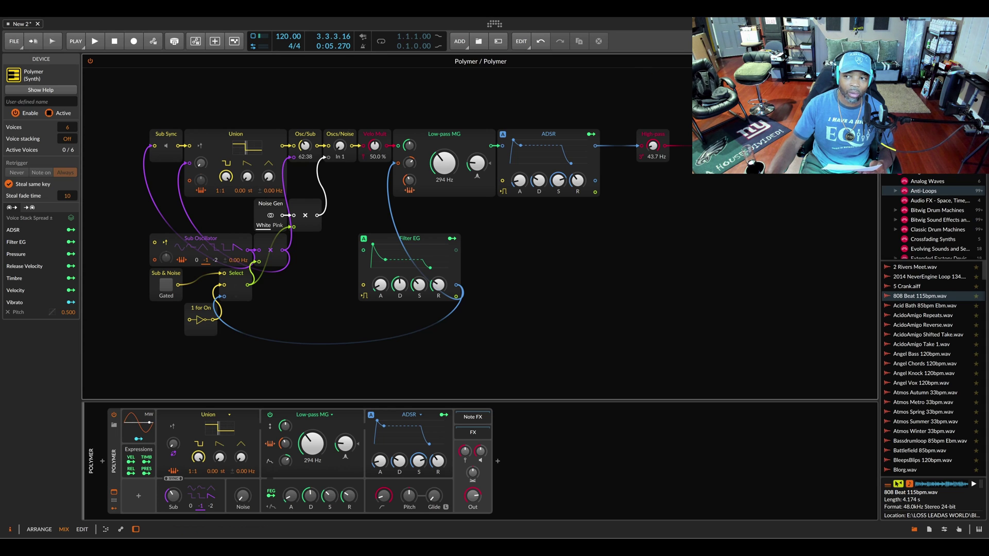
{"action": "scroll", "coordinate": [481, 233], "scroll_direction": "up", "scroll_amount": 1}
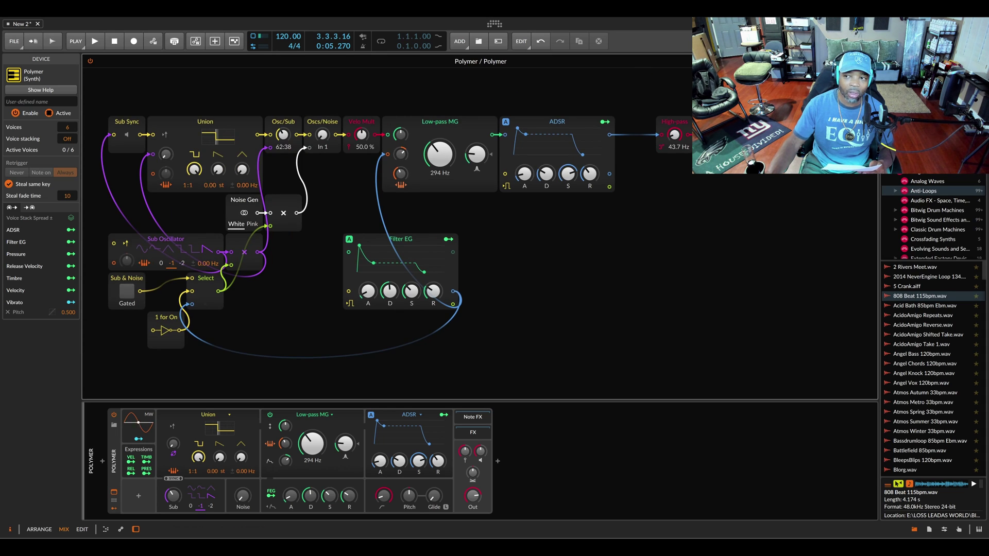
{"action": "scroll", "coordinate": [479, 231], "scroll_direction": "down", "scroll_amount": 1}
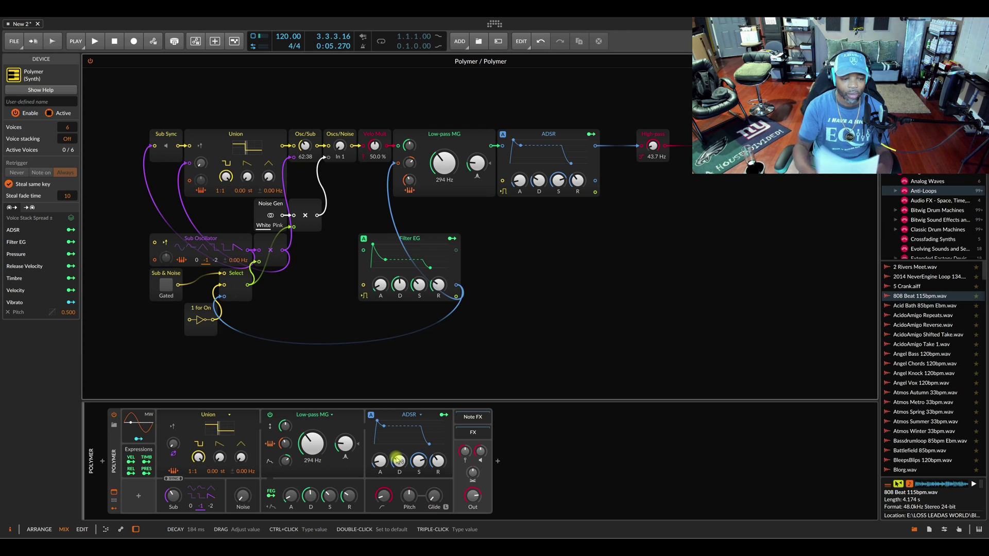
Delete the Polymer device from its track.
{"action": "right_click", "coordinate": [115, 440]}
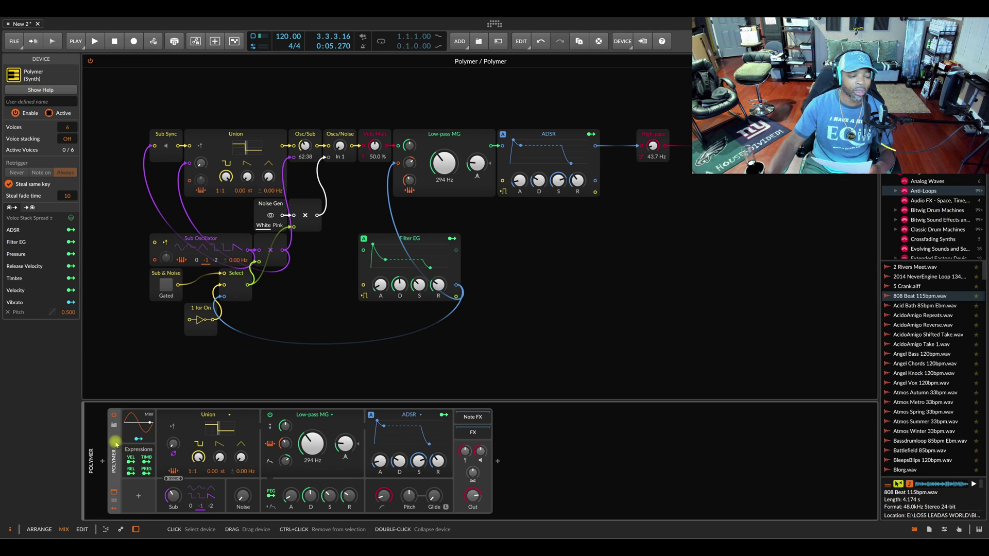
{"action": "left_click", "coordinate": [216, 437]}
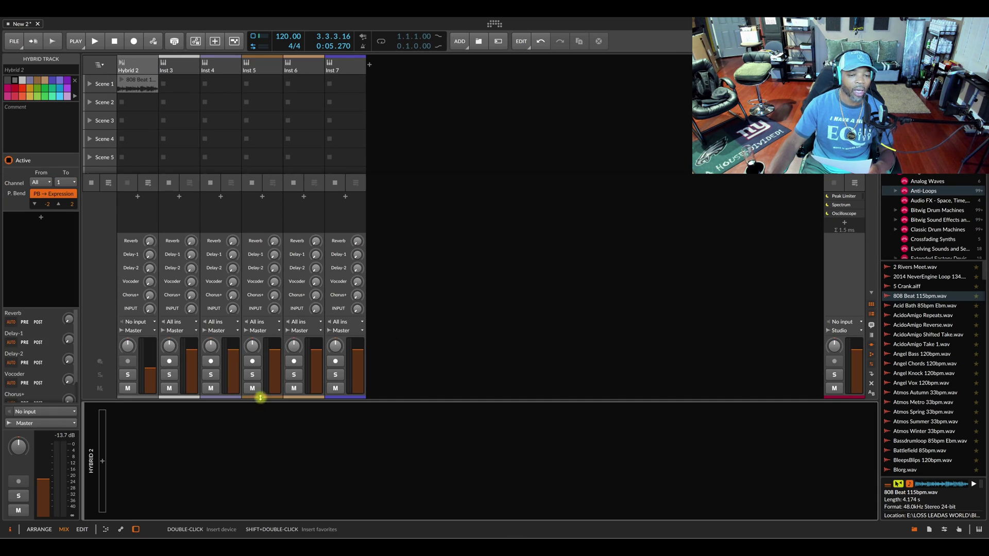
Toggle the display of deactivated tracks on and back off, and show the FX tracks in the mixer.
{"action": "left_click", "coordinate": [871, 384]}
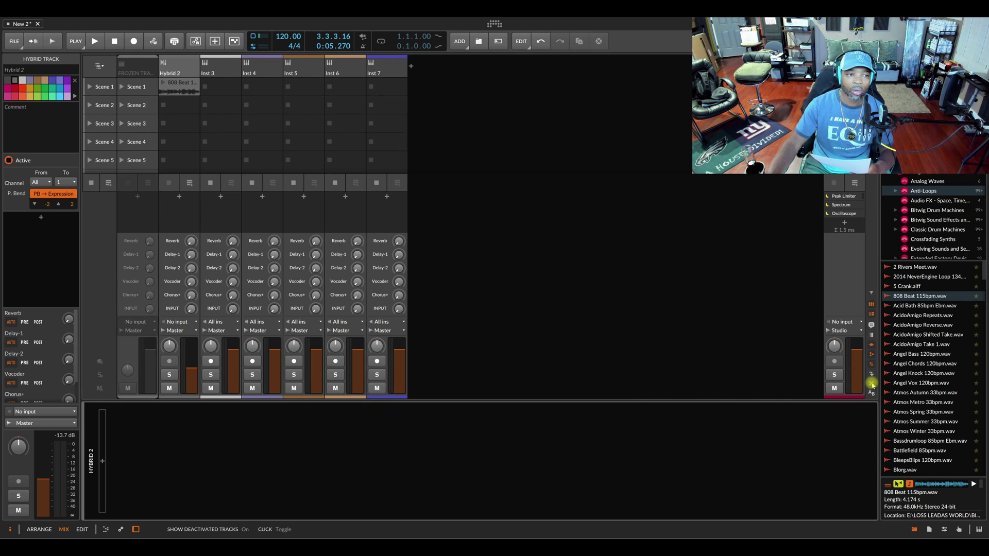
{"action": "left_click", "coordinate": [871, 384]}
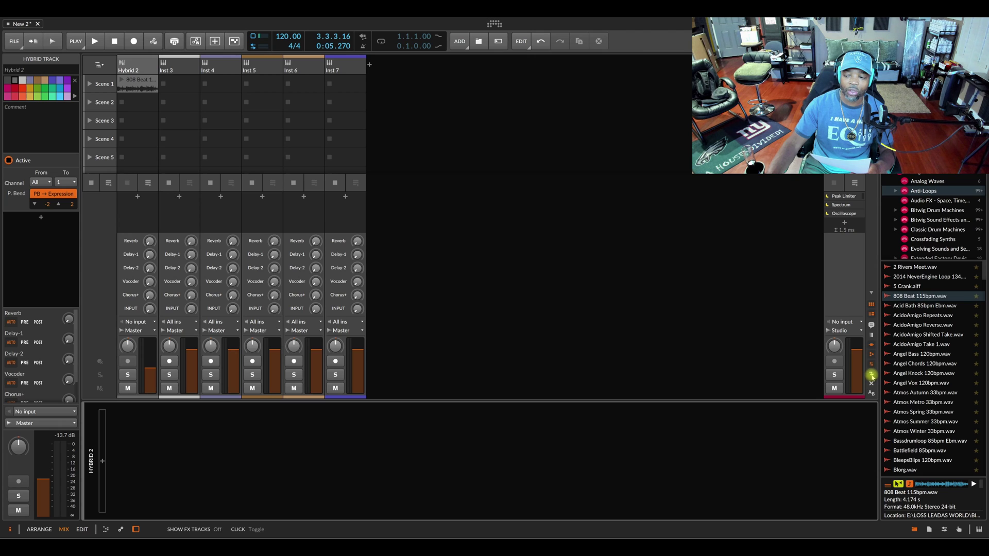
{"action": "left_click", "coordinate": [872, 375]}
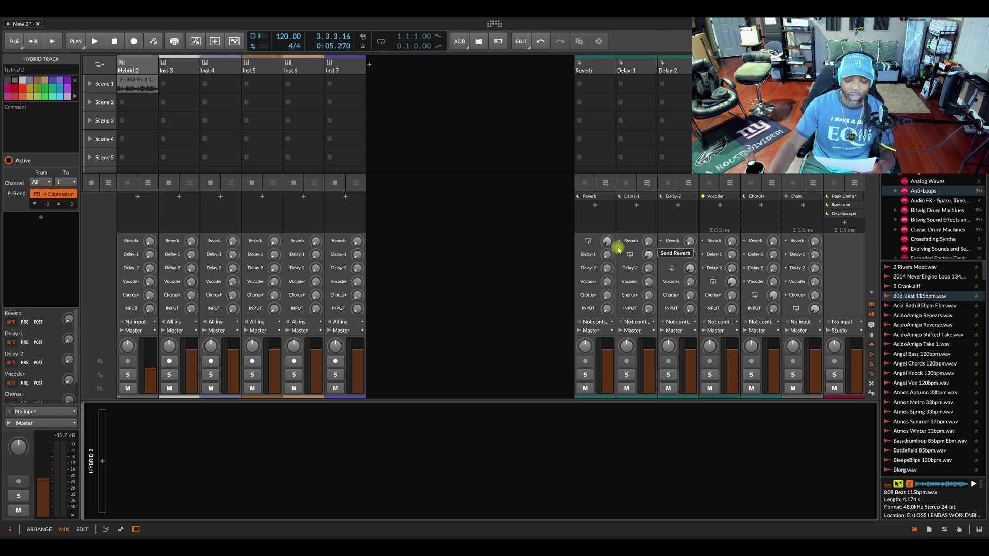
Examine the Reverb FX track's self-send indicator and the tracks offered as its input source.
{"action": "mouse_move", "coordinate": [588, 241]}
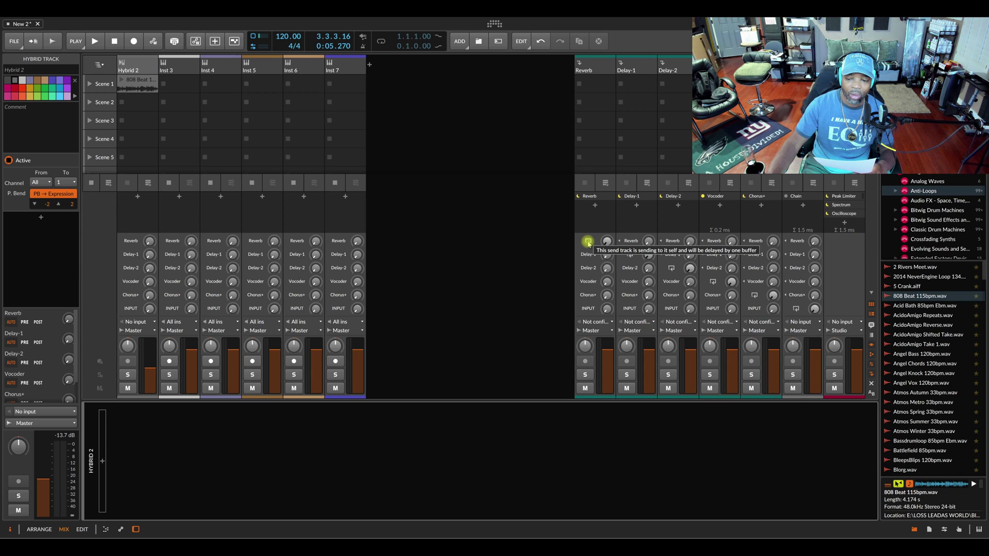
{"action": "left_click", "coordinate": [613, 323]}
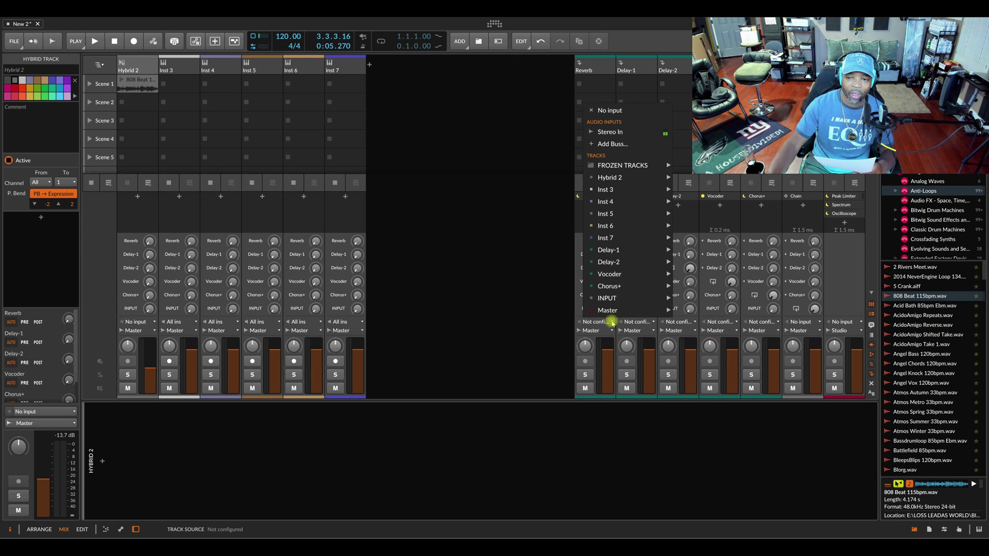
{"action": "mouse_move", "coordinate": [623, 252]}
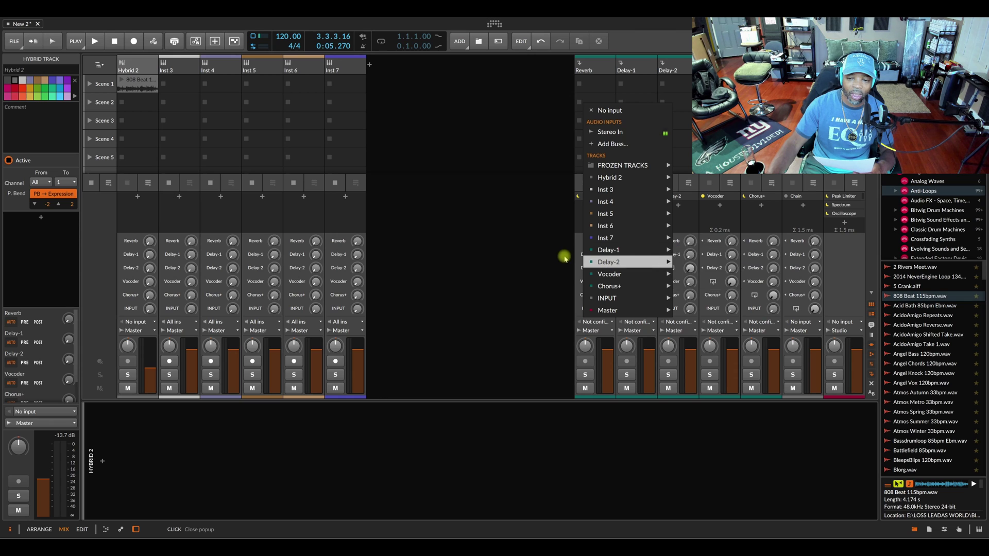
Examine the self-send indicators on the FX tracks and the tracks offered as input source for the INPUT effect track.
{"action": "left_click", "coordinate": [579, 230]}
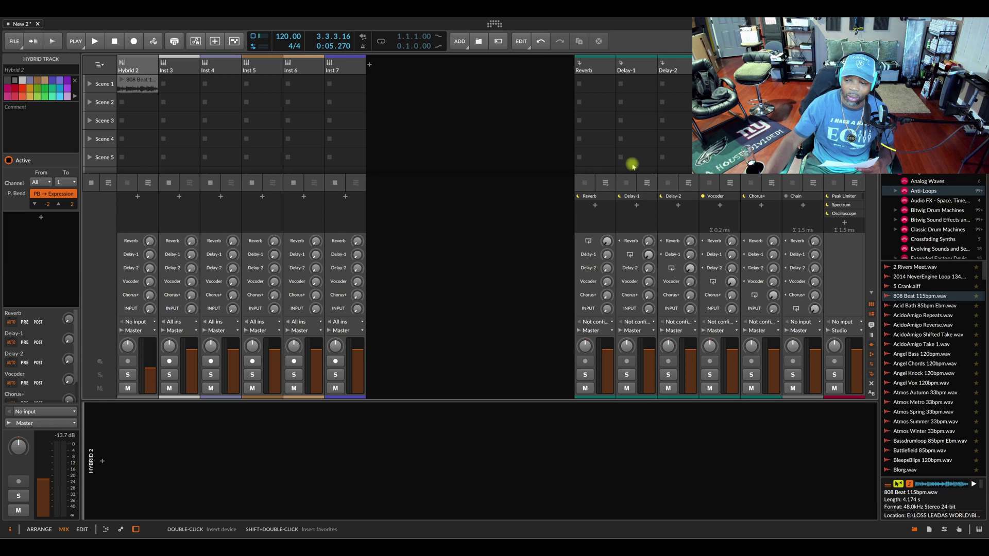
{"action": "left_click", "coordinate": [871, 325]}
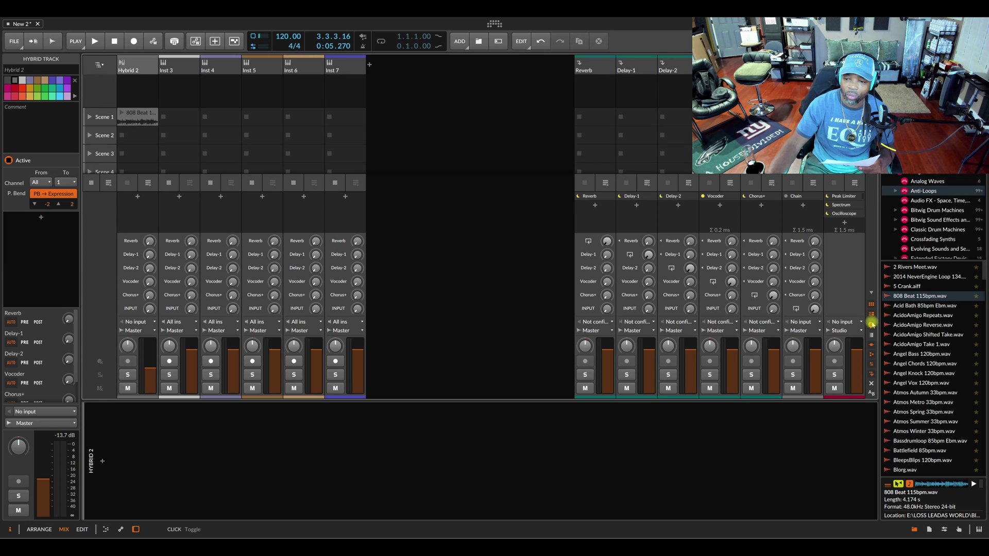
{"action": "left_click", "coordinate": [872, 325]}
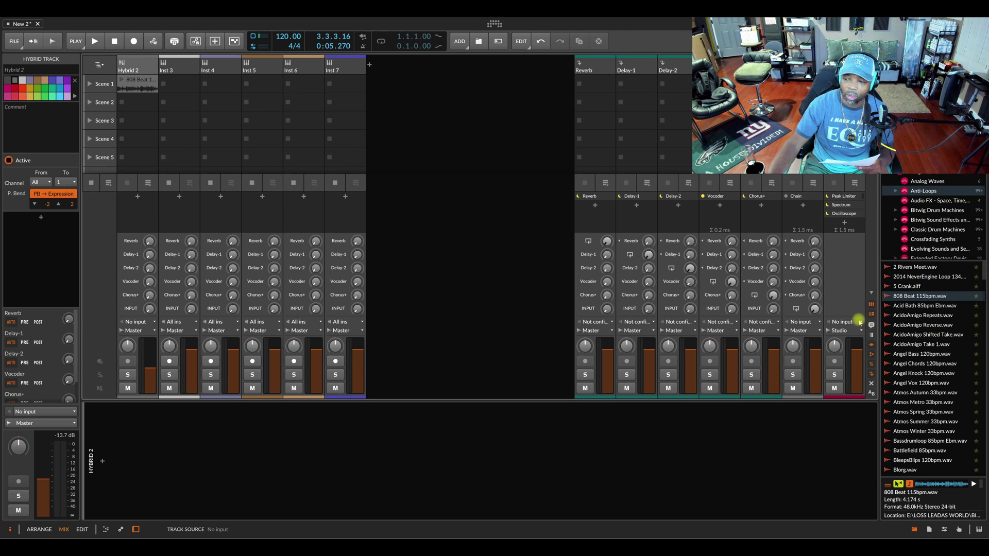
{"action": "left_click", "coordinate": [819, 322]}
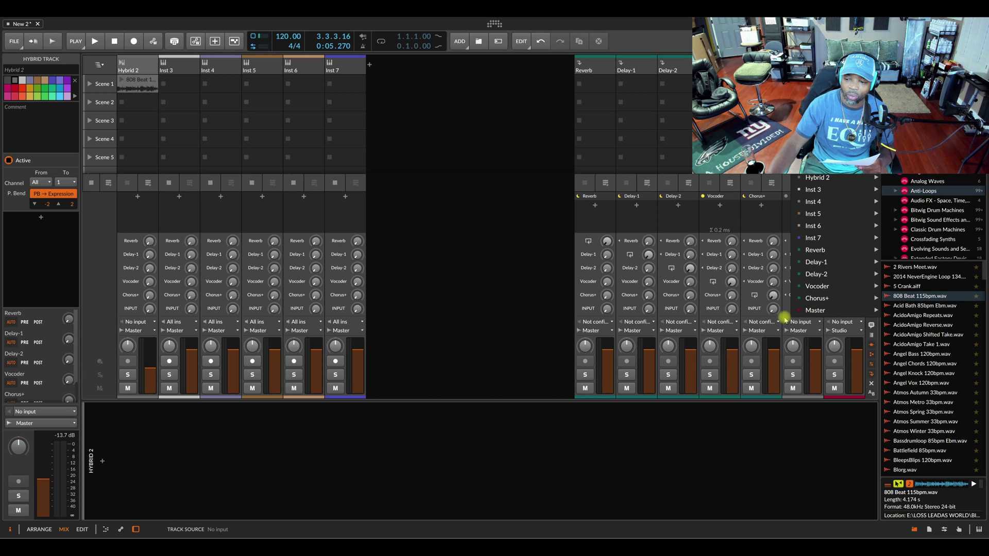
{"action": "left_click", "coordinate": [754, 295]}
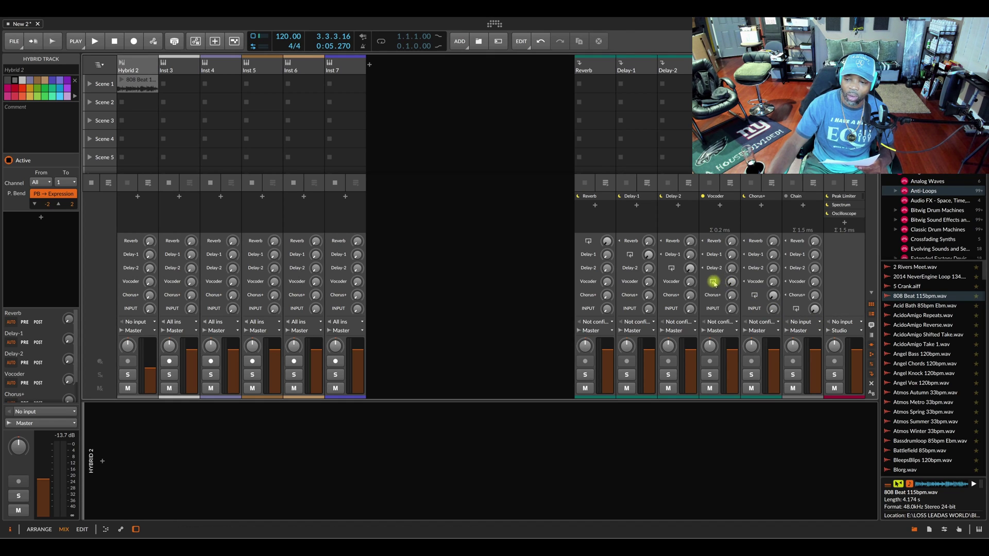
{"action": "left_click", "coordinate": [690, 255]}
{"action": "left_click_drag", "start_coordinate": [689, 255], "coordinate": [693, 267]}
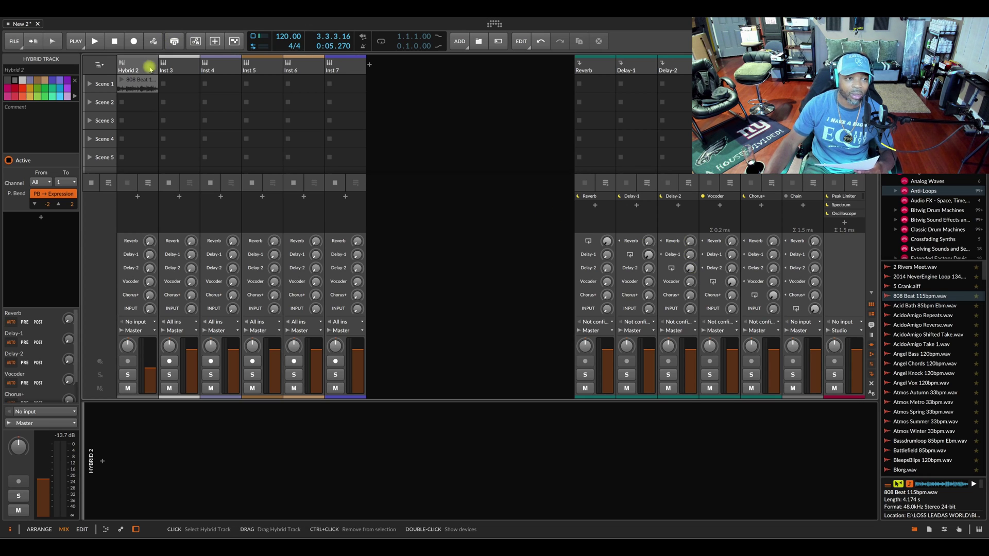
Insert the Bit-8 device on the Inst 3 track and toggle its Anti-alias option on and back off.
{"action": "left_click", "coordinate": [177, 66]}
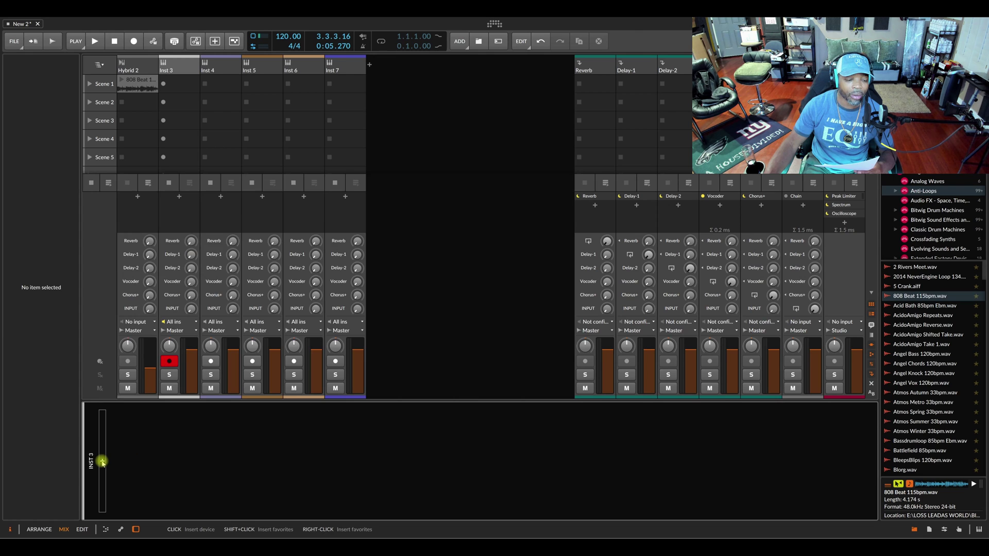
{"action": "left_click", "coordinate": [102, 461]}
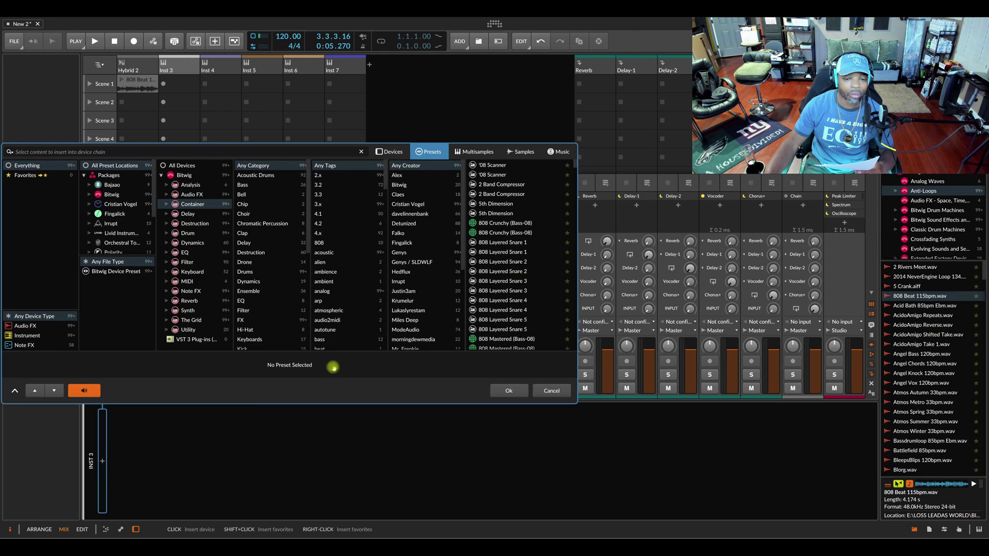
{"action": "left_click", "coordinate": [390, 152]}
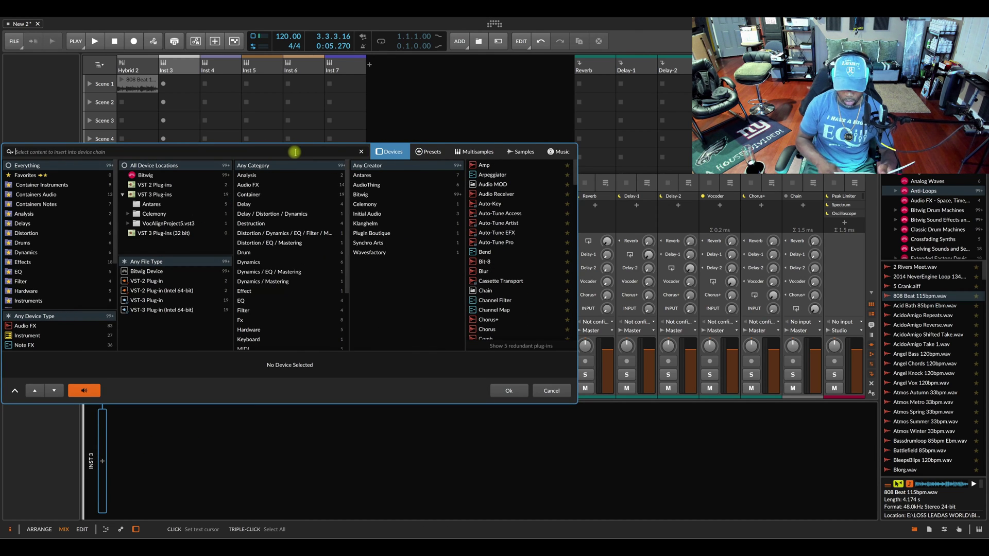
{"action": "type", "text": "B"}
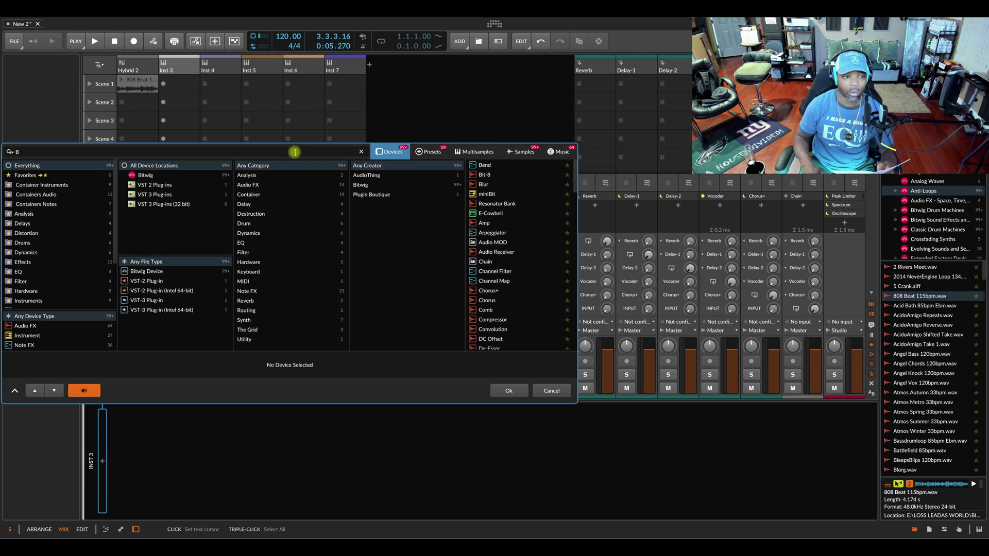
{"action": "type", "text": "IT"}
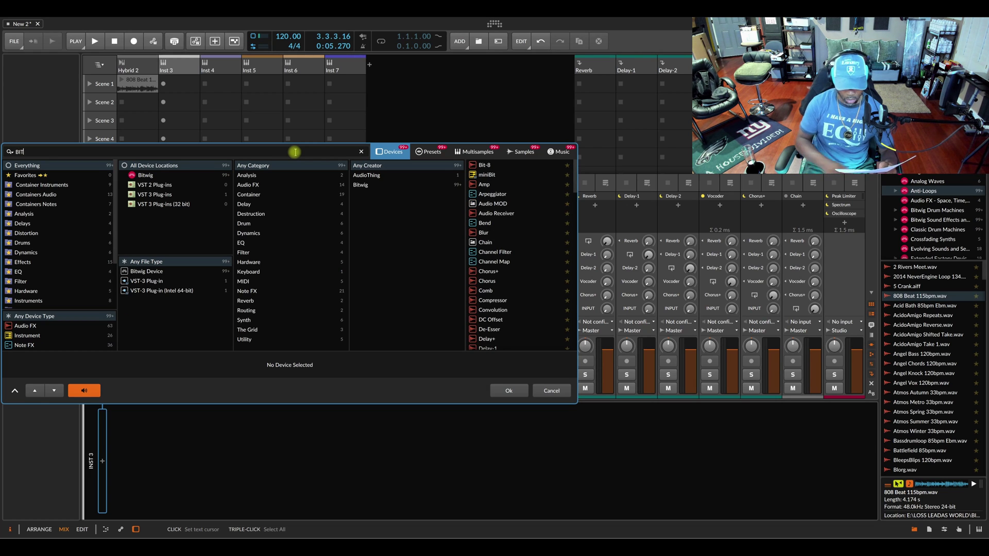
{"action": "left_click", "coordinate": [487, 165]}
{"action": "left_click", "coordinate": [509, 391]}
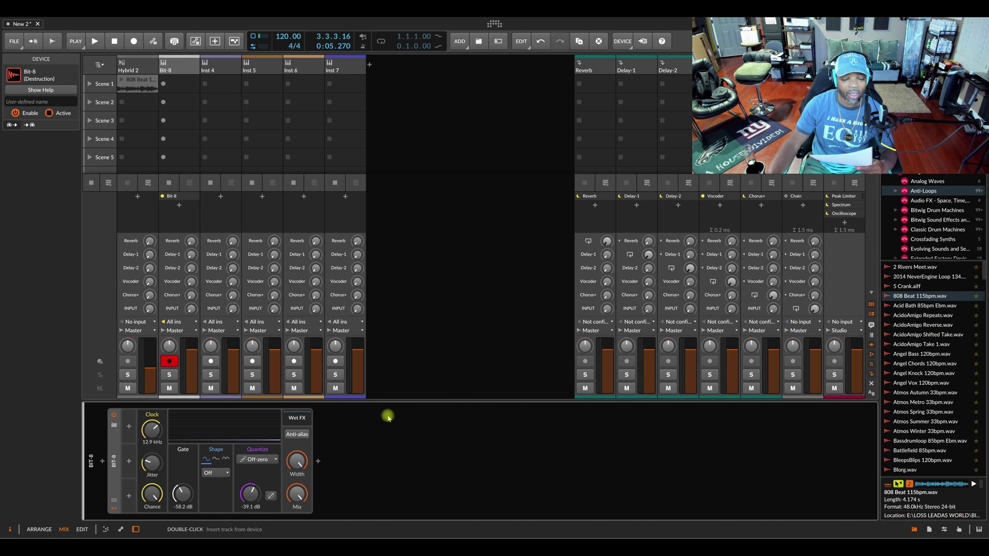
{"action": "left_click", "coordinate": [297, 436]}
{"action": "left_click", "coordinate": [299, 435]}
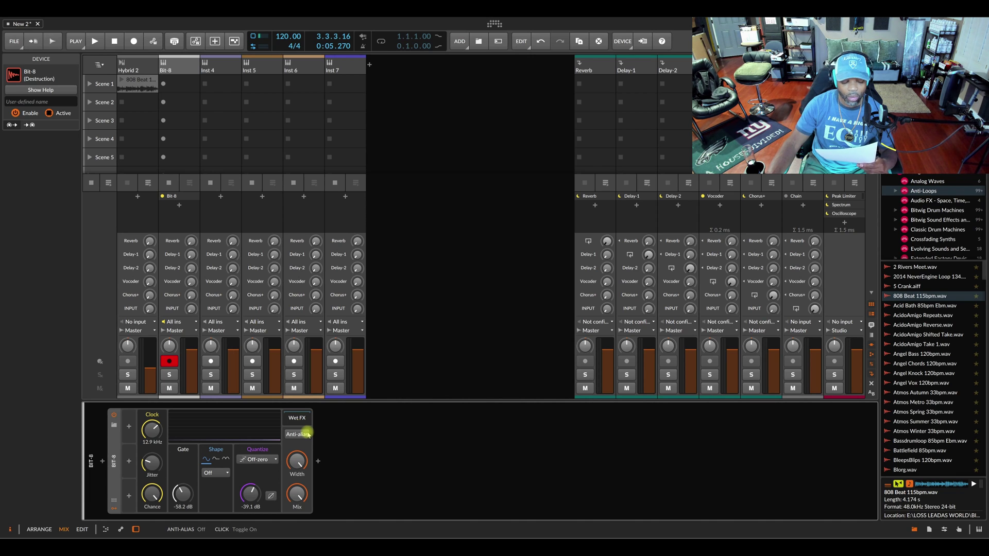
Insert a Spectrum analyzer after Bit-8 in the device chain.
{"action": "left_click", "coordinate": [318, 461]}
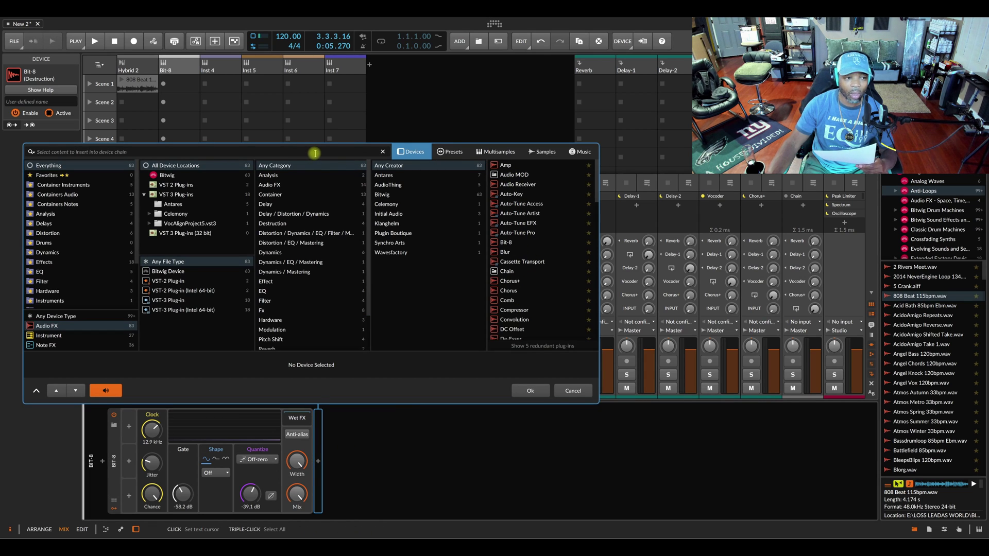
{"action": "type", "text": "spe"}
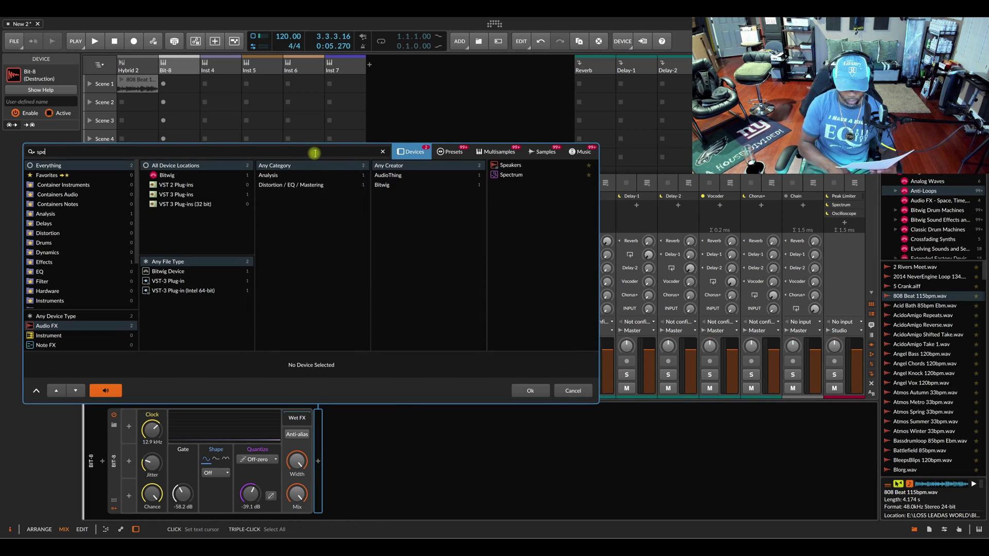
{"action": "type", "text": "ctrum"}
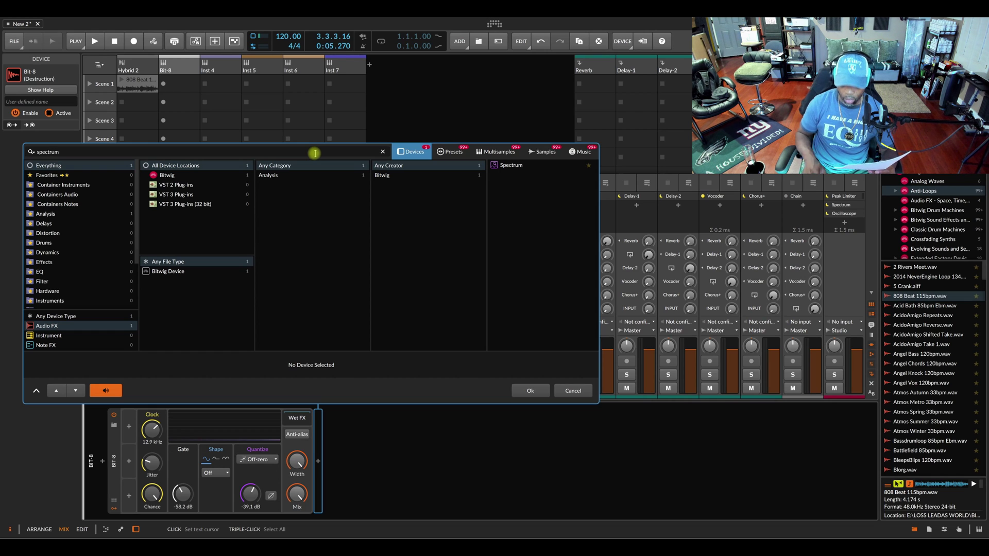
{"action": "left_click", "coordinate": [509, 166]}
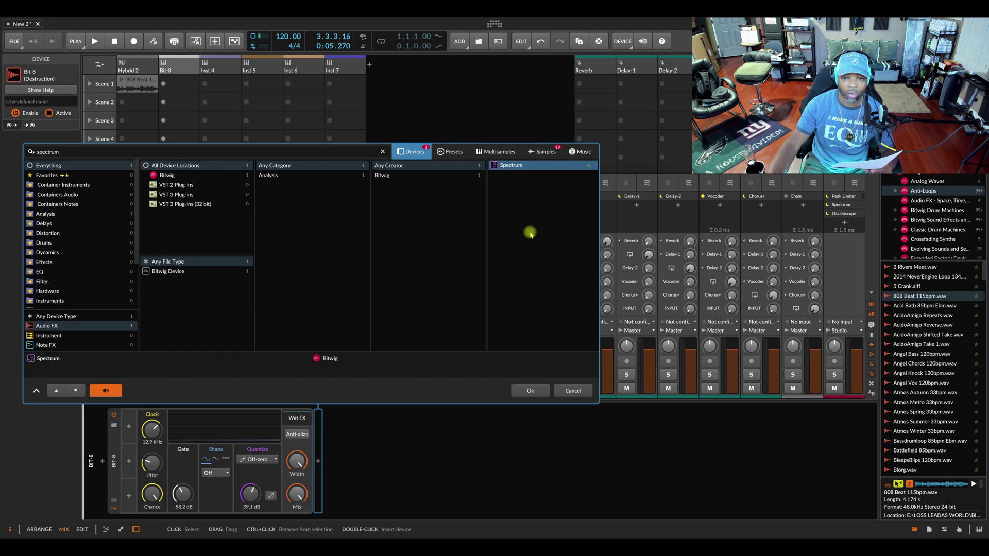
{"action": "left_click", "coordinate": [539, 391]}
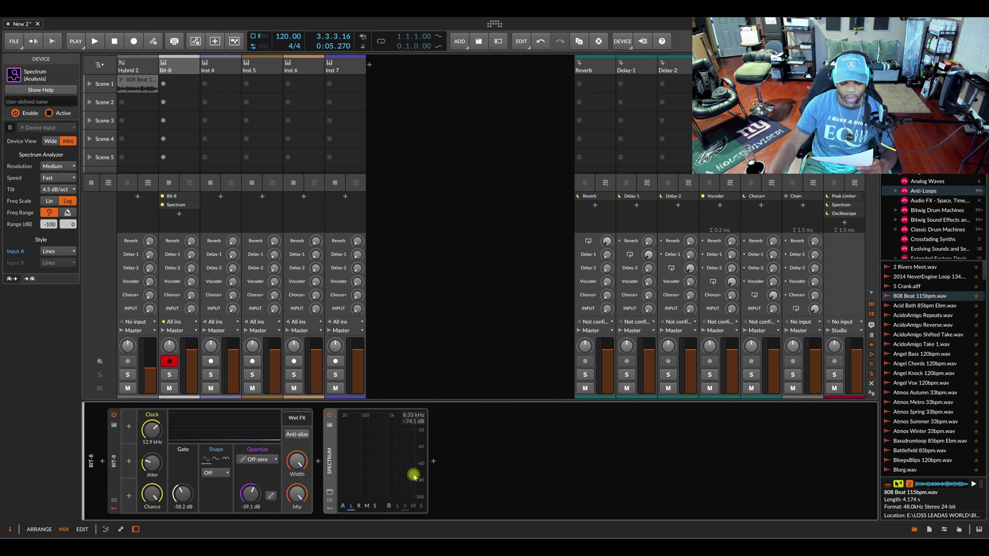
Switch the Spectrum device off and back on, and open its expanded analyzer display.
{"action": "left_click", "coordinate": [329, 415]}
{"action": "left_click", "coordinate": [329, 416]}
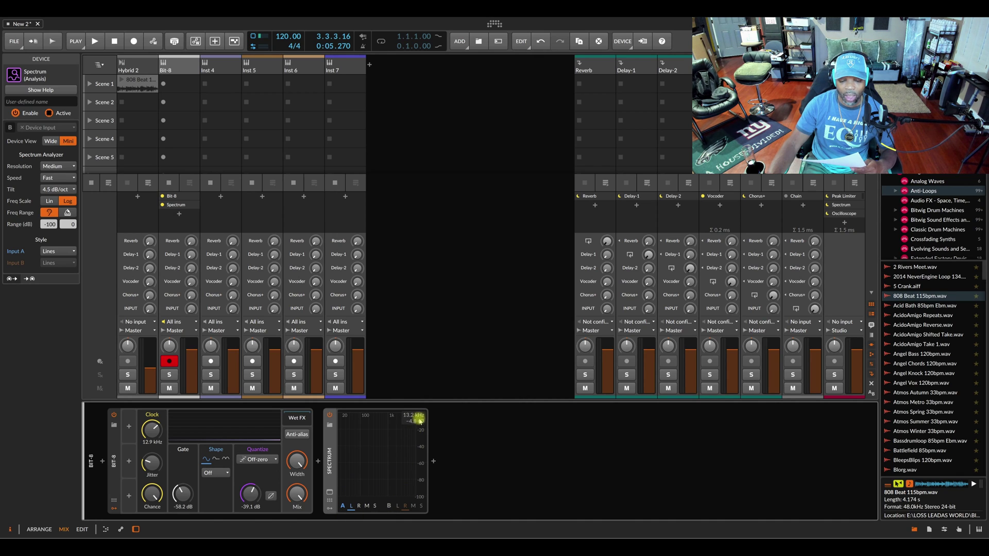
{"action": "left_click", "coordinate": [404, 506]}
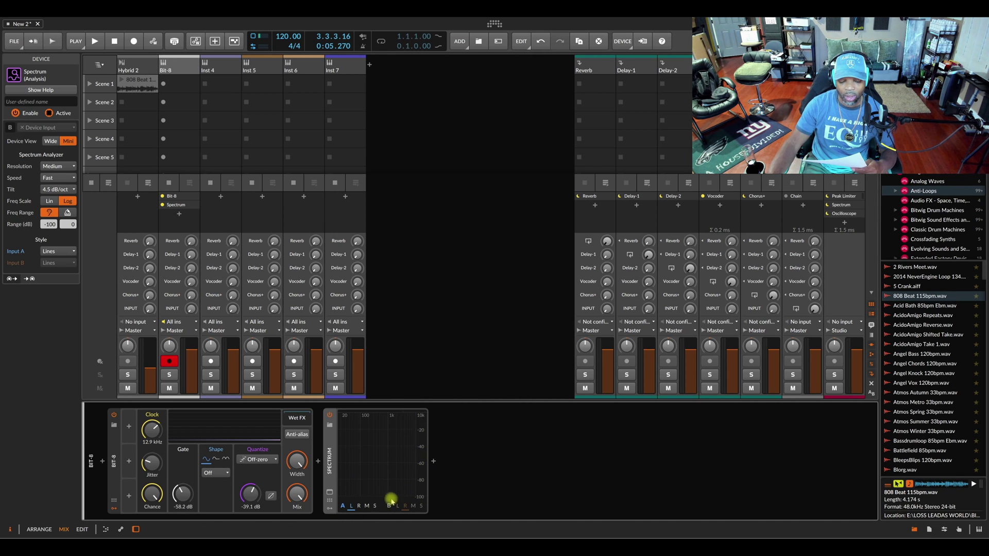
{"action": "left_click", "coordinate": [329, 493]}
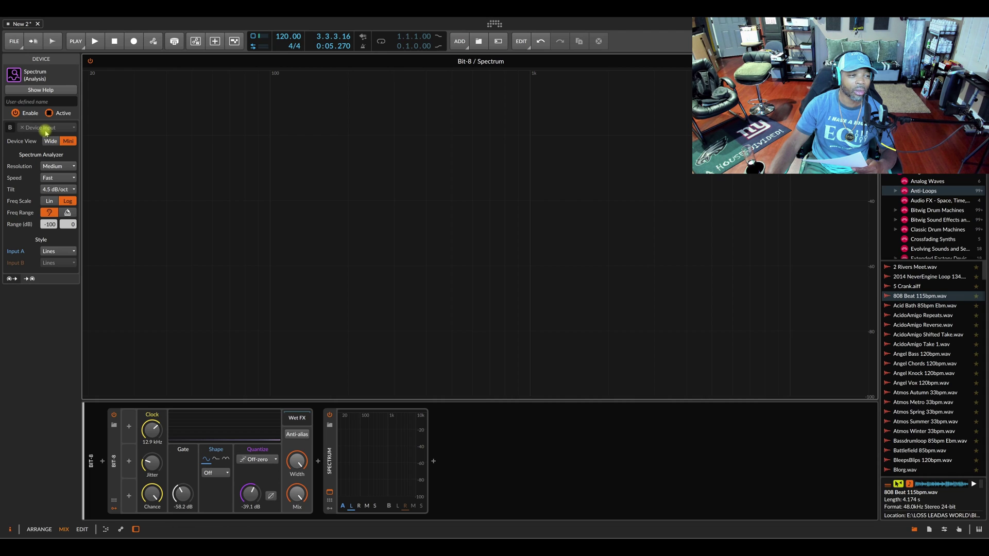
Toggle Spectrum's second input B on and back off.
{"action": "left_click", "coordinate": [12, 128]}
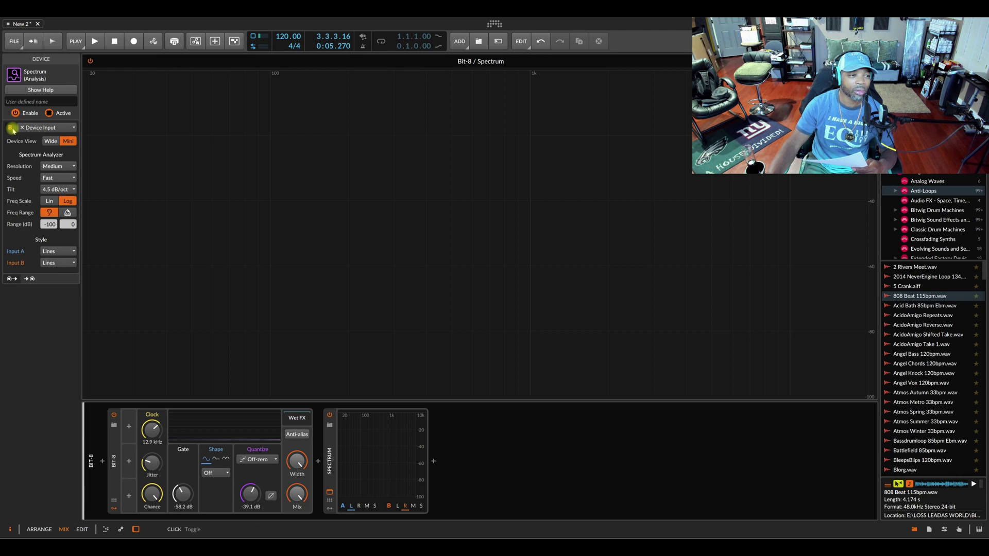
{"action": "left_click", "coordinate": [12, 130]}
{"action": "left_click", "coordinate": [12, 129]}
{"action": "left_click", "coordinate": [13, 129]}
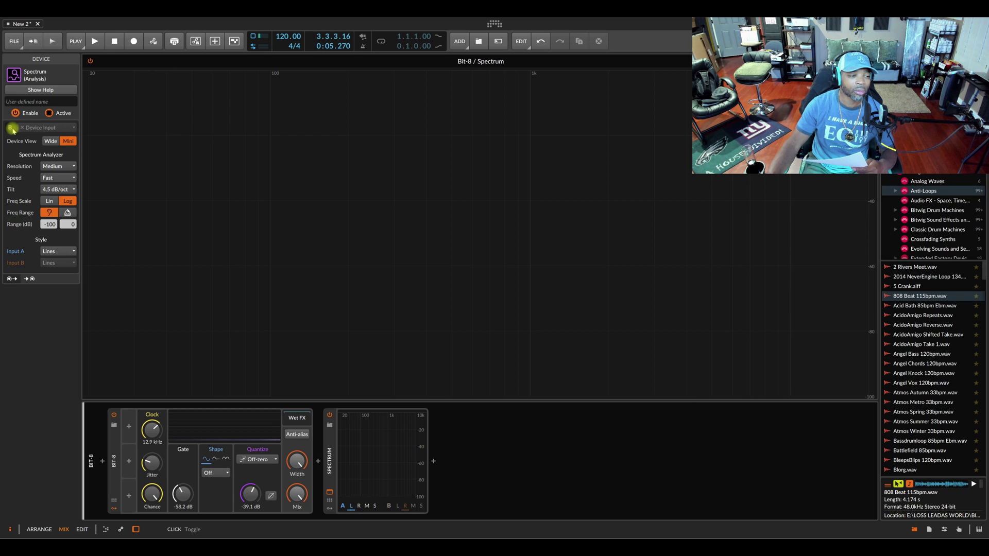
Examine the Tilt and Speed options offered by the Spectrum analyzer, leaving both settings as they are.
{"action": "left_click", "coordinate": [62, 189]}
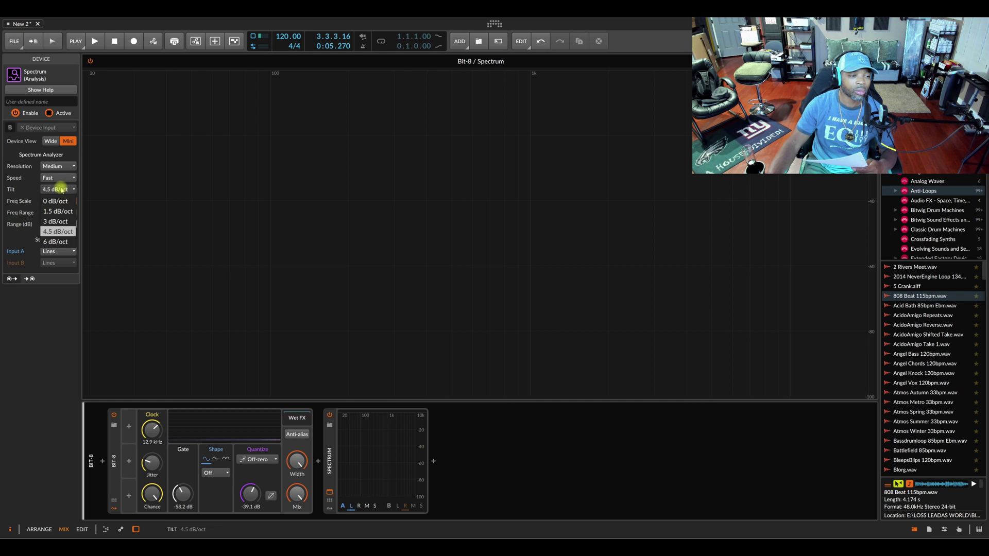
{"action": "left_click", "coordinate": [29, 187]}
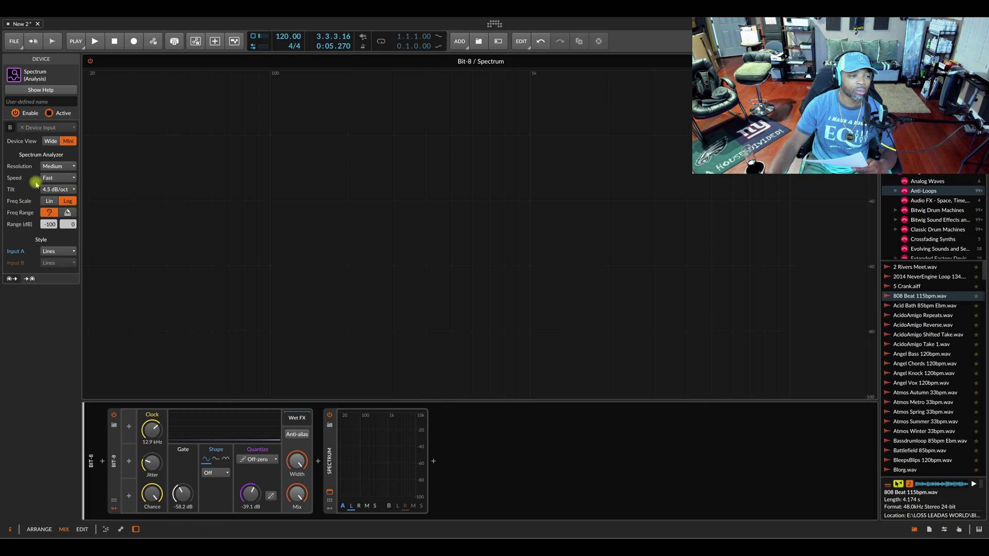
{"action": "left_click", "coordinate": [52, 178]}
{"action": "left_click", "coordinate": [36, 180]}
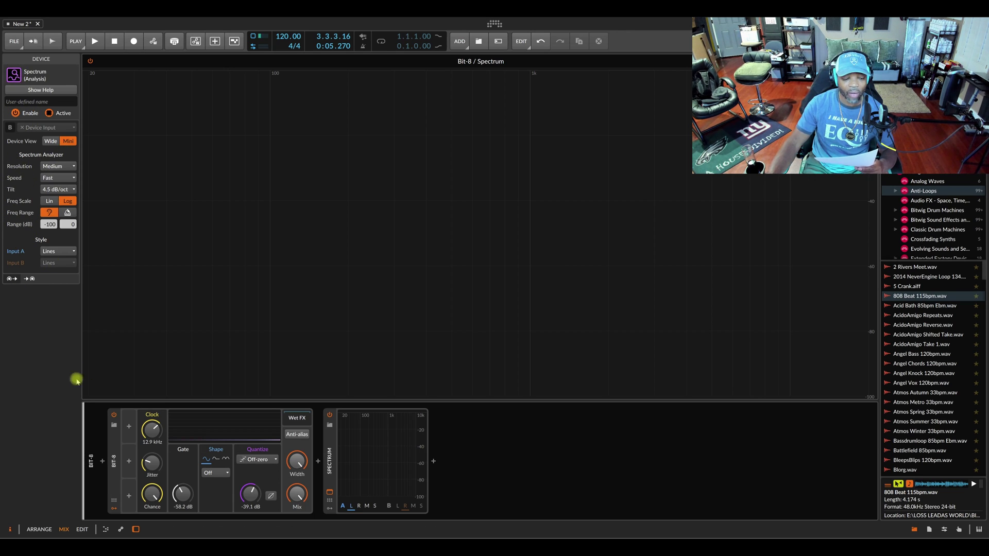
Delete the Bit-8 and Spectrum devices from the track's device chain.
{"action": "left_click", "coordinate": [112, 436]}
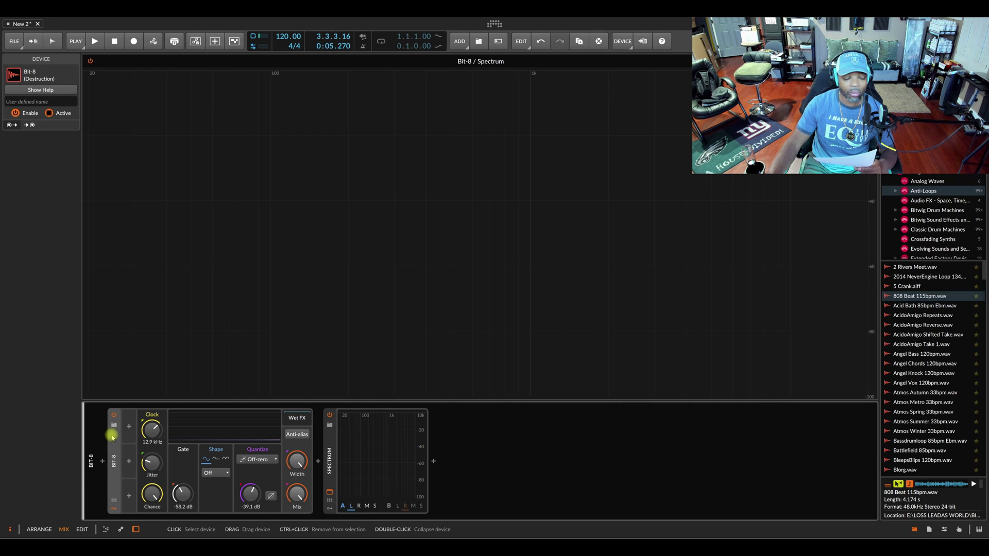
{"action": "right_click", "coordinate": [112, 437]}
{"action": "left_click", "coordinate": [214, 437]}
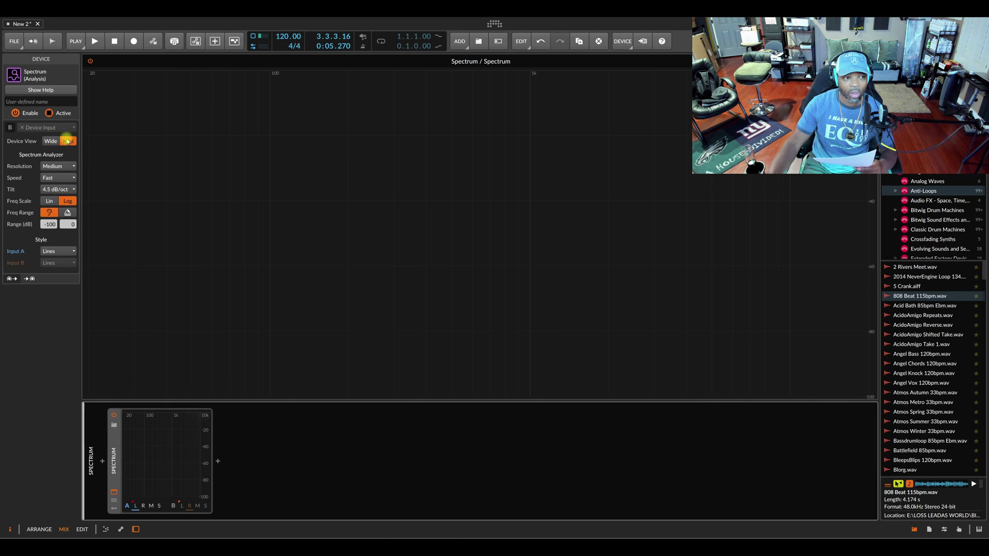
{"action": "right_click", "coordinate": [115, 439]}
{"action": "left_click", "coordinate": [215, 436]}
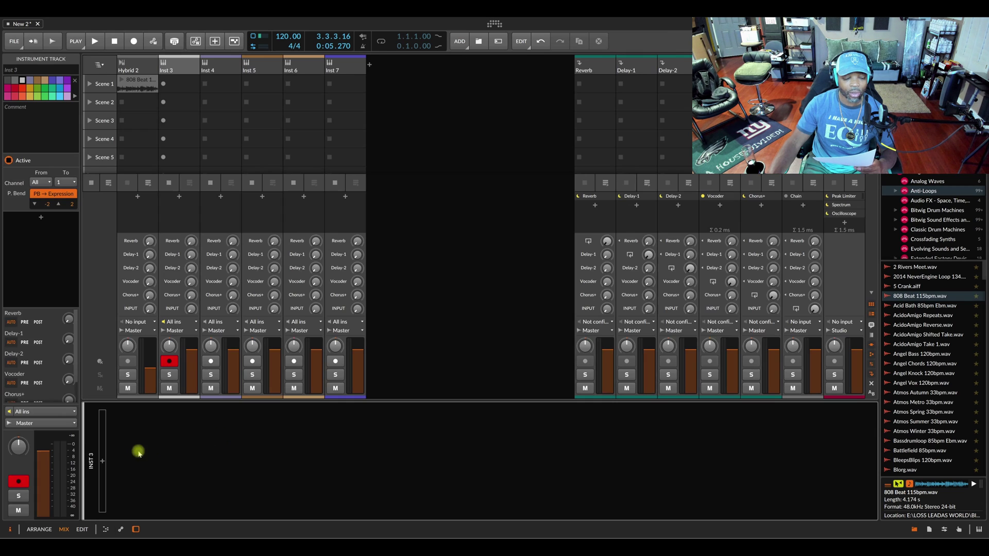
Insert the instrument preset 808 Layered Snare 2 on the Inst 3 track.
{"action": "left_click", "coordinate": [103, 461]}
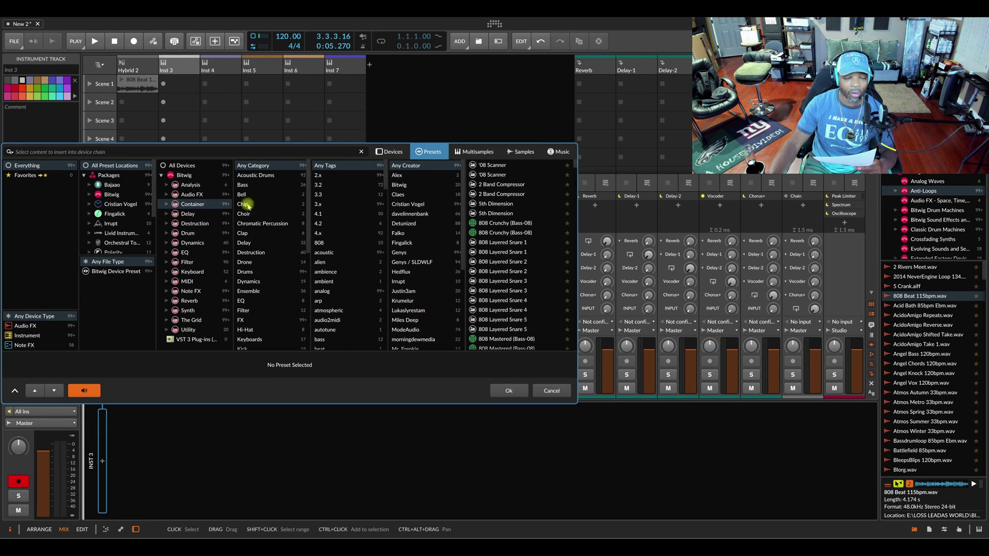
{"action": "left_click", "coordinate": [10, 335]}
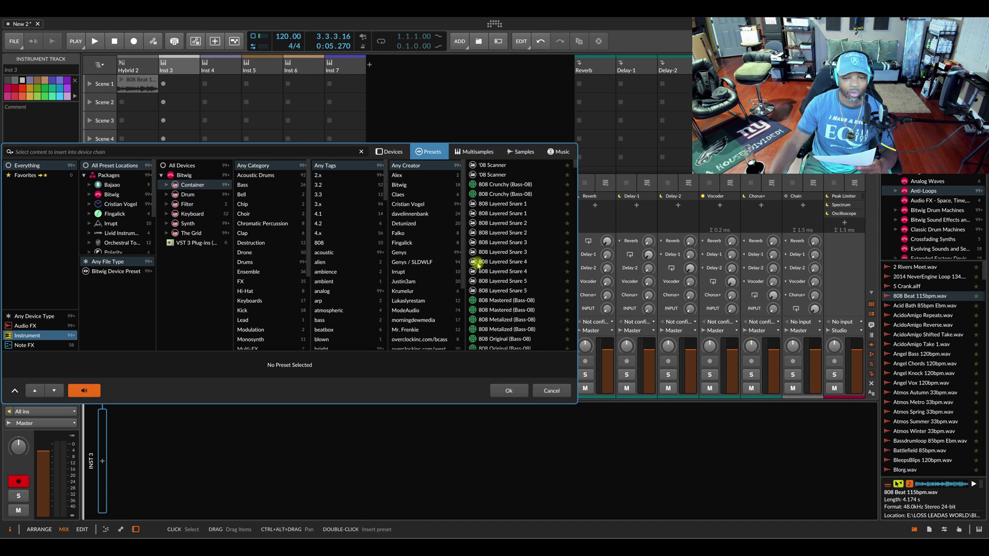
{"action": "left_click", "coordinate": [497, 233]}
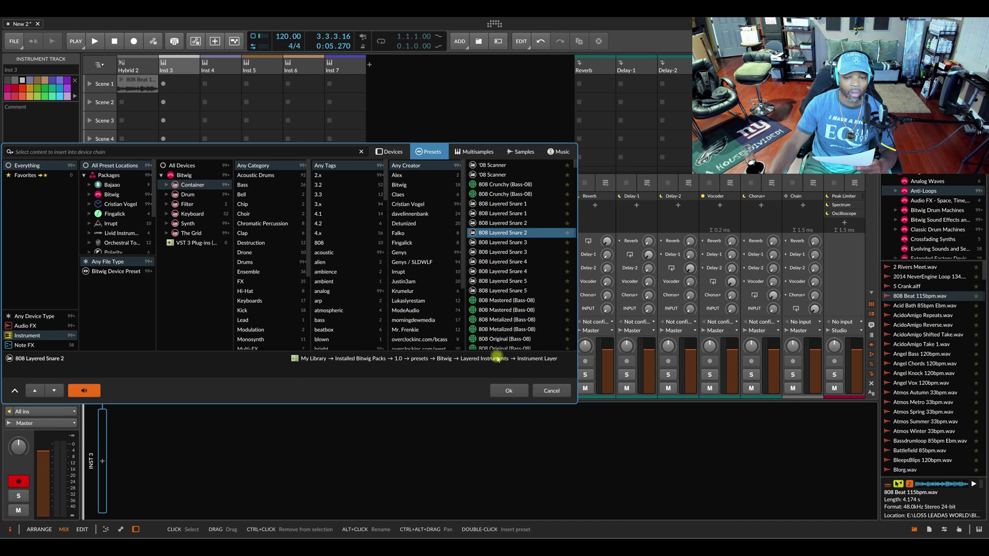
{"action": "left_click", "coordinate": [498, 390]}
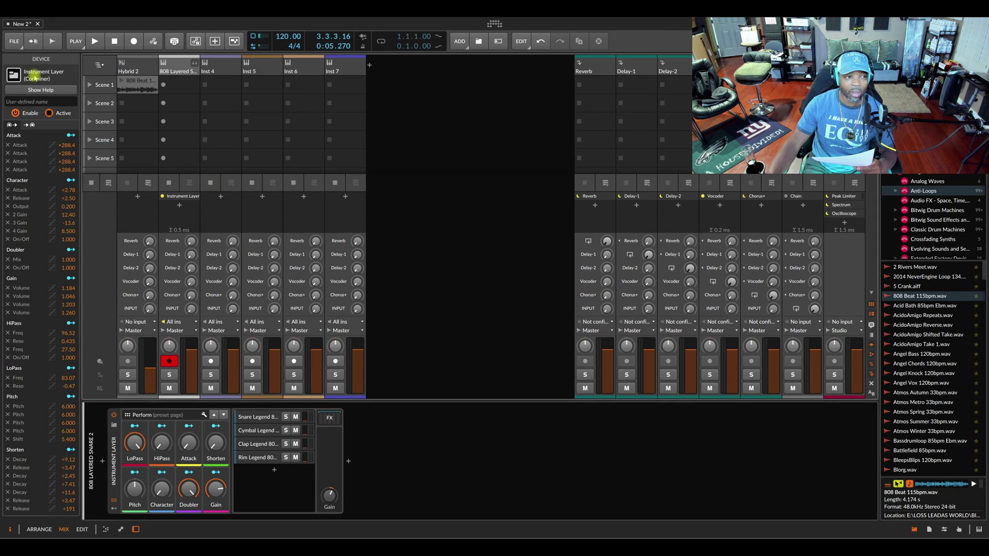